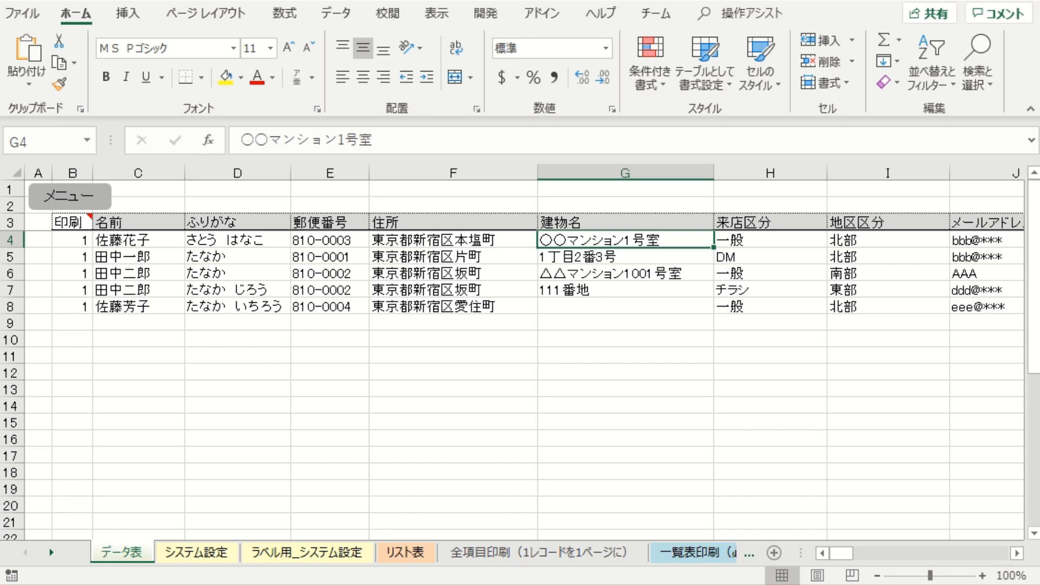
Open the edit form for the row 4 record from the main menu and reposition it over the data sheet.
drag(440, 197, 517, 73)
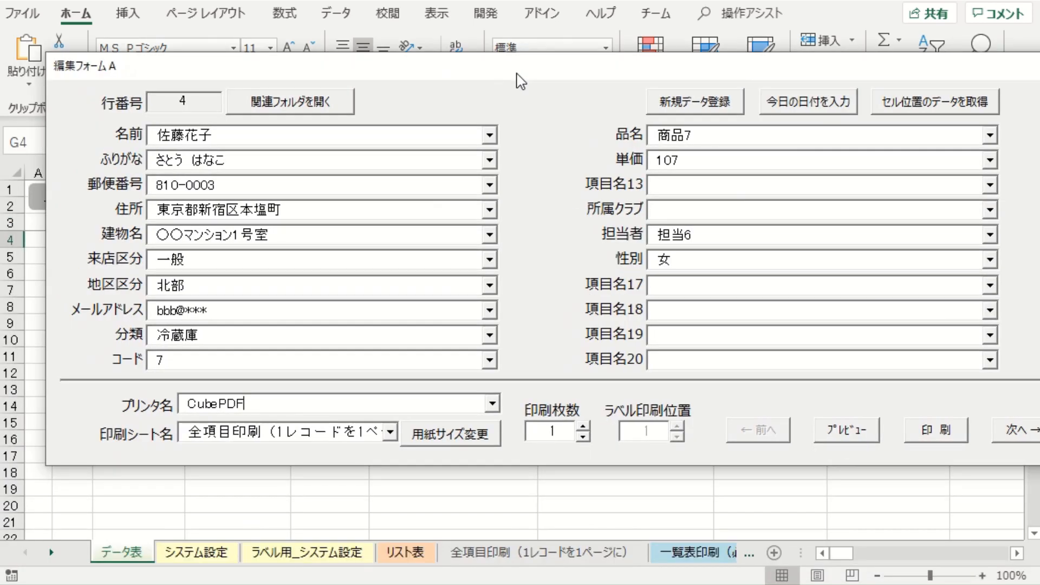
drag(516, 74, 487, 85)
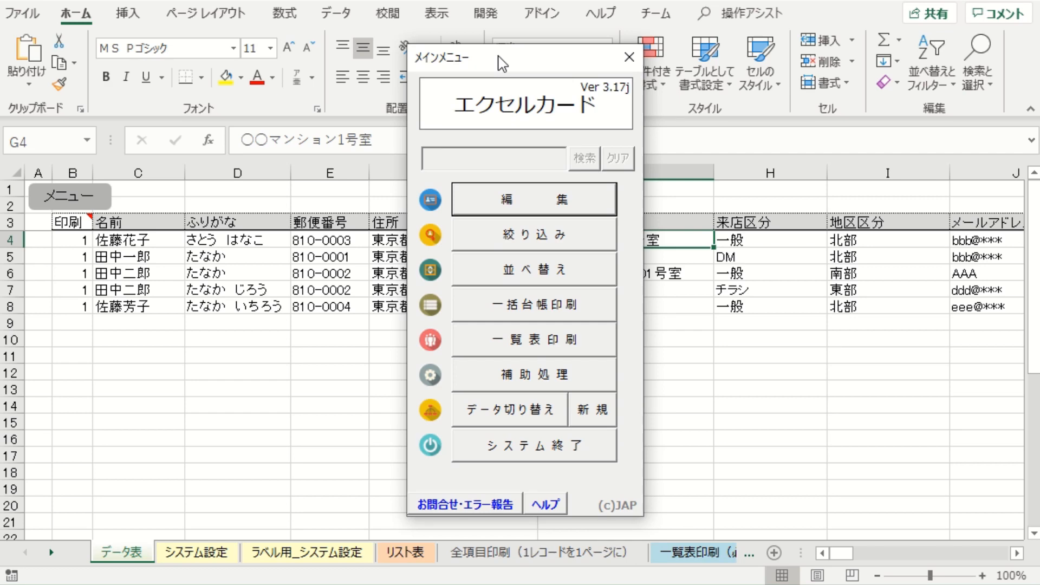
click(523, 198)
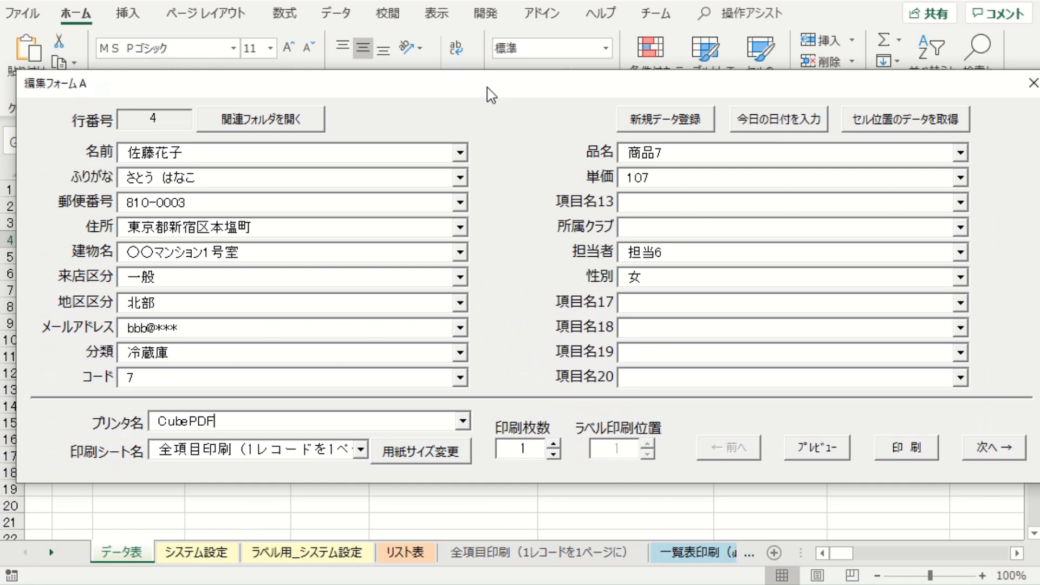
drag(488, 91, 516, 74)
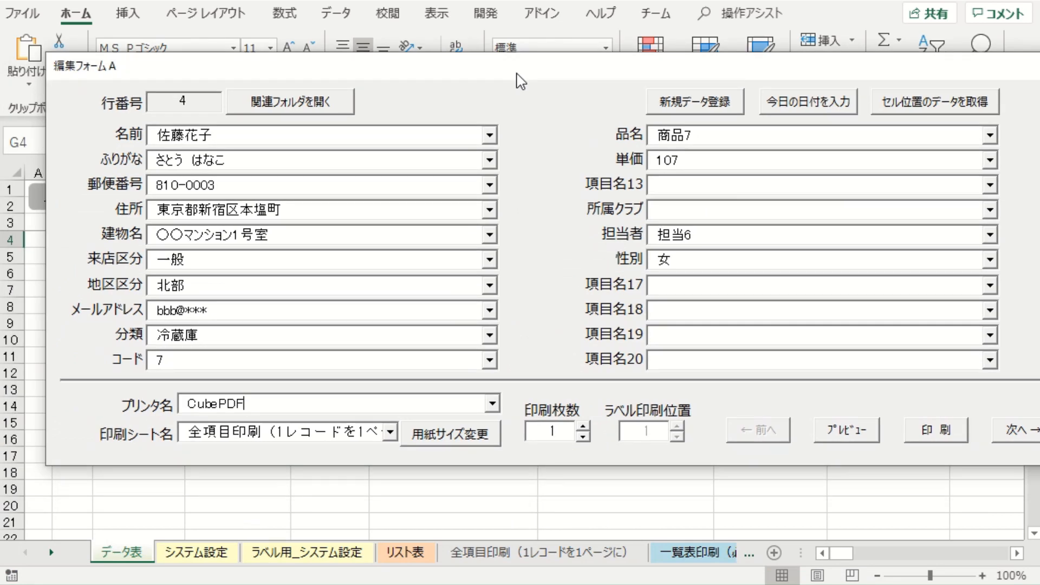
drag(516, 73, 485, 85)
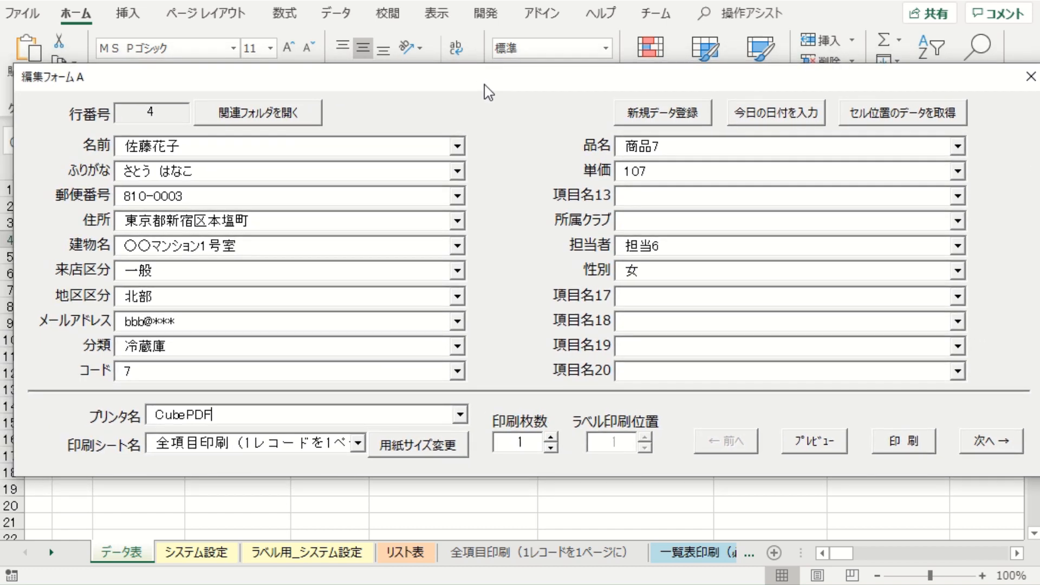
Switch to the リスト表 sheet and close the edit form.
click(458, 298)
click(459, 302)
click(409, 557)
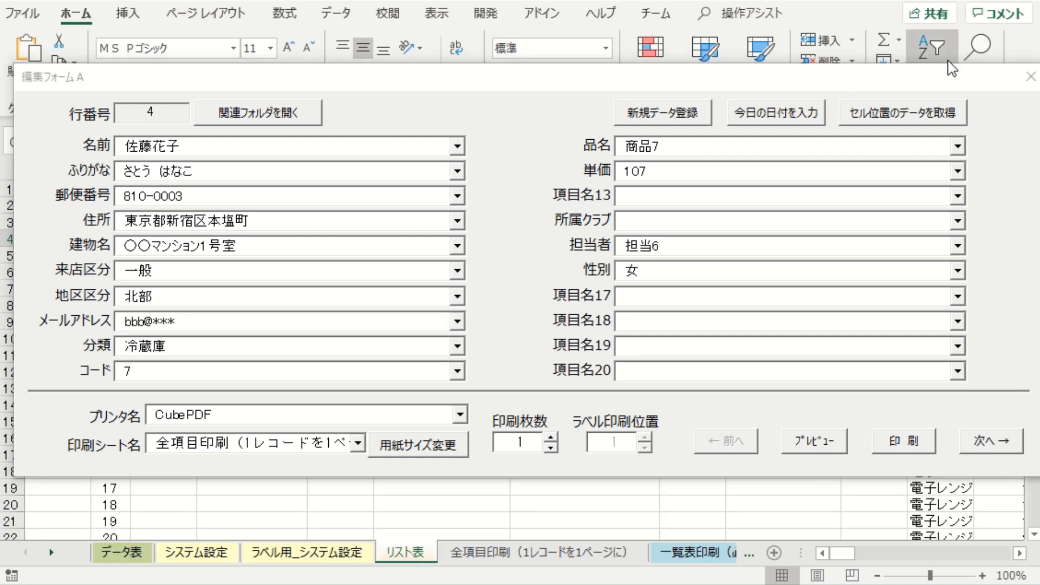
click(1031, 76)
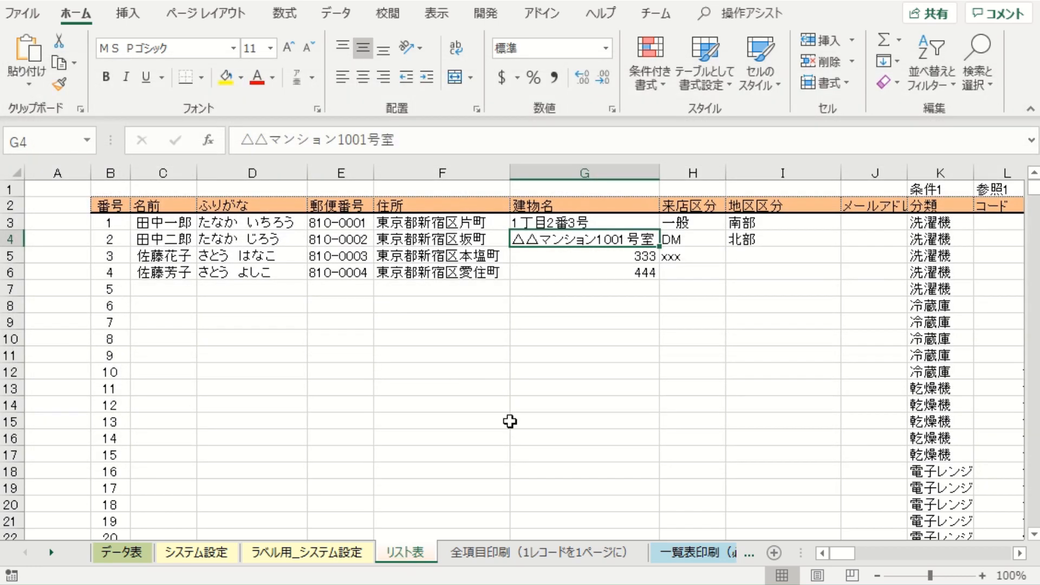
Highlight the 地区区分 and 来店区分 choice lists on the リスト表 sheet.
click(749, 223)
drag(764, 193, 778, 295)
drag(687, 189, 695, 264)
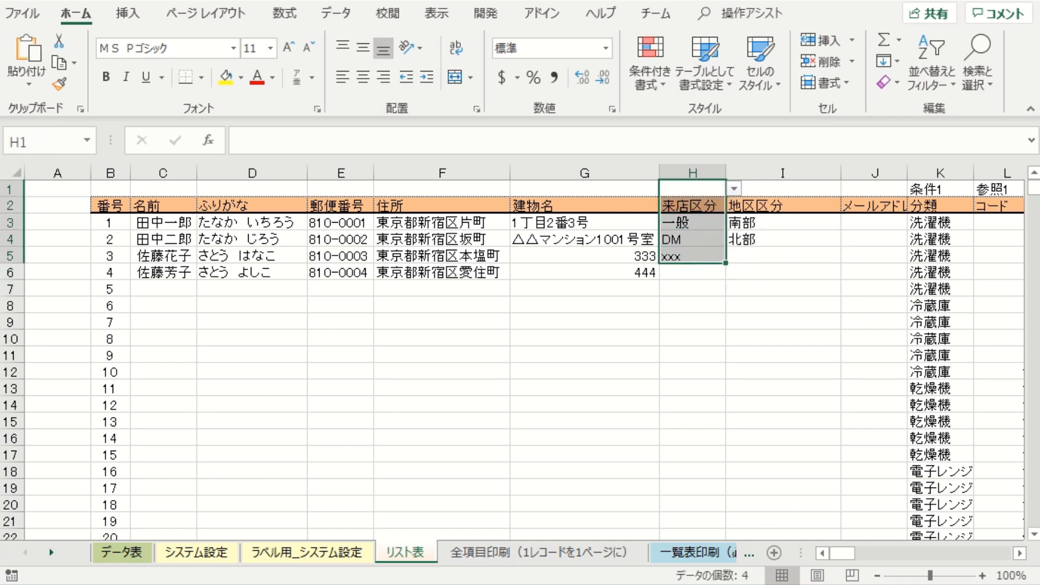
Reopen the edit form from the main menu and examine the choices offered for 来店区分 and 地区区分.
drag(1, 264, 388, 50)
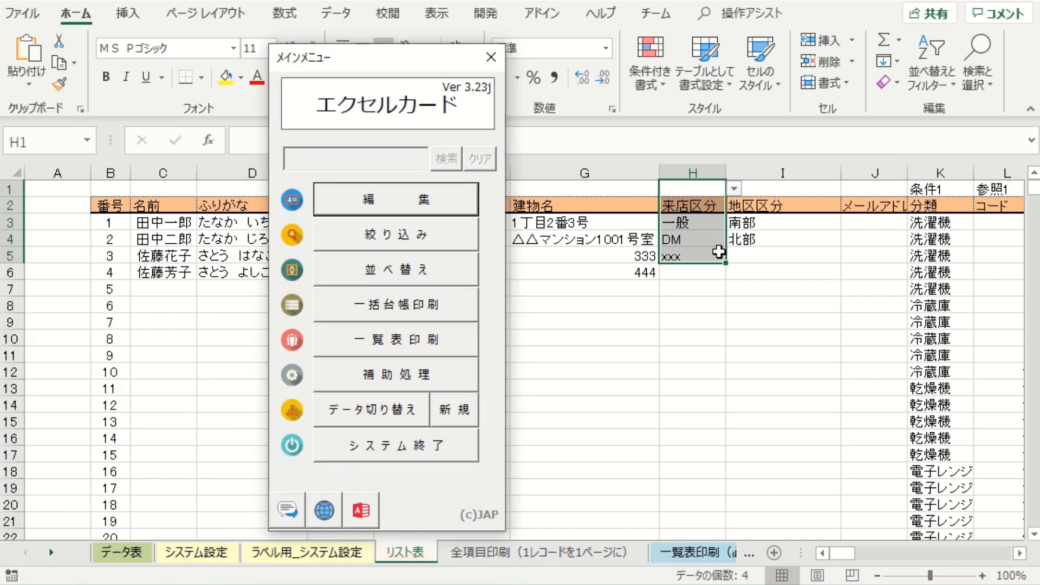
click(423, 205)
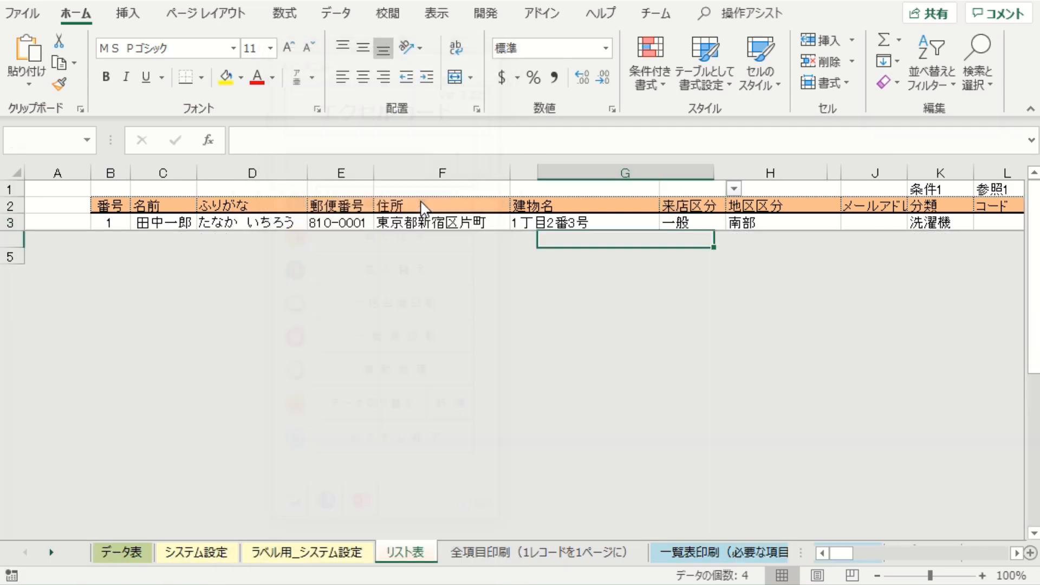
drag(0, 153, 541, 71)
click(452, 264)
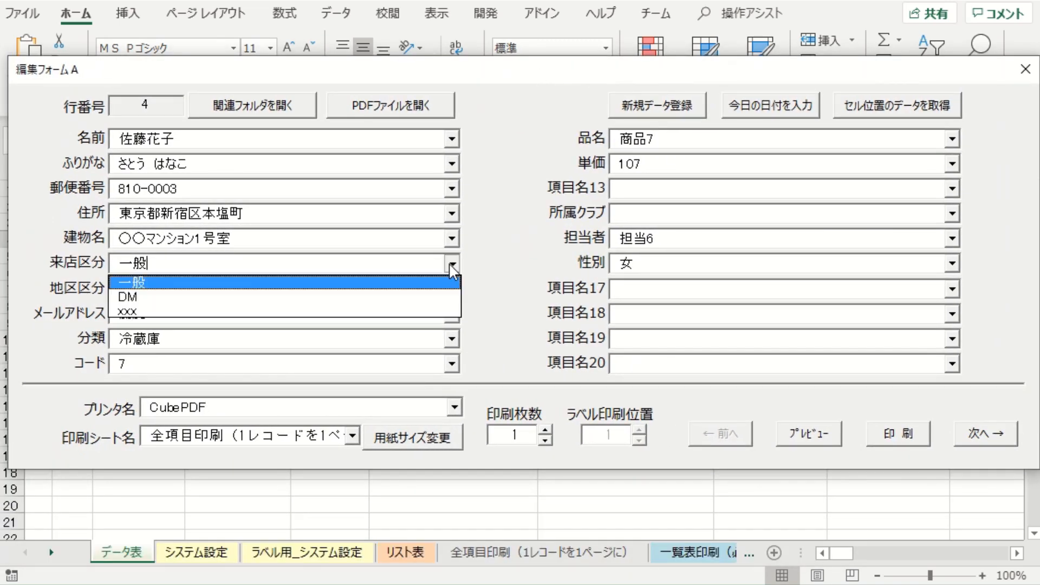
click(506, 359)
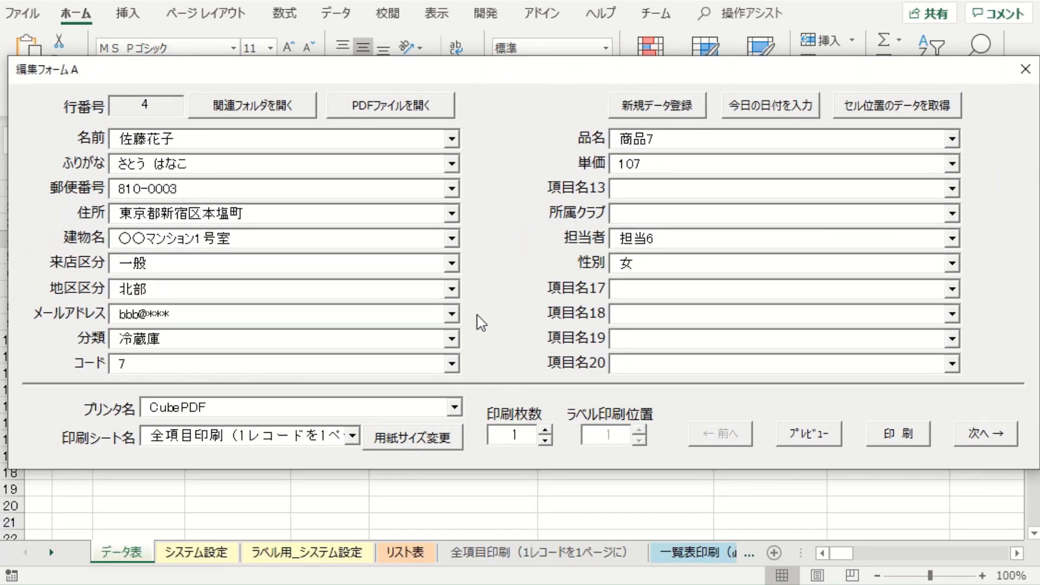
click(452, 289)
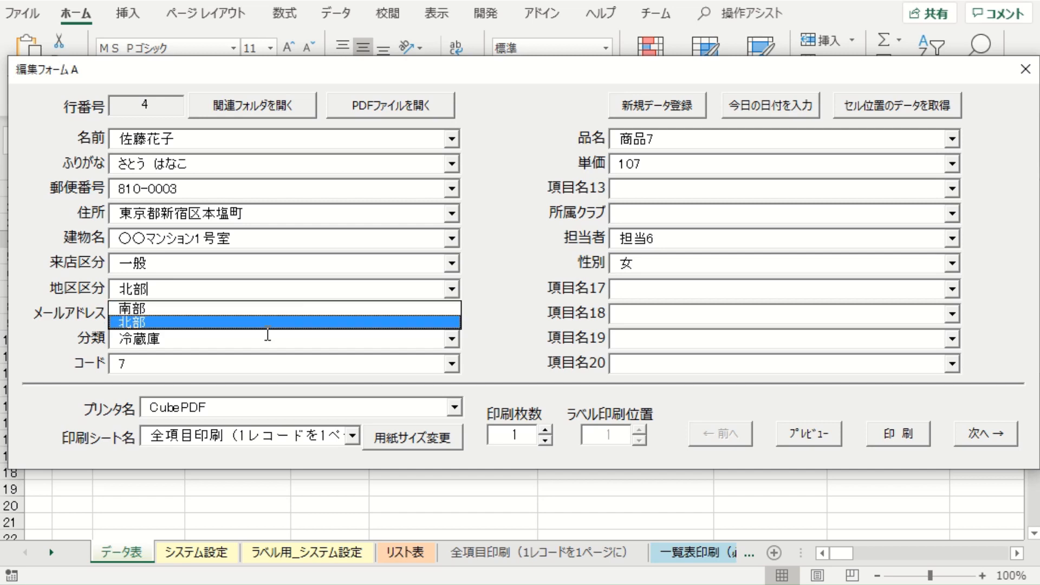
click(495, 298)
Move the edit form aside and bring up the リスト表 sheet.
drag(714, 79, 362, 43)
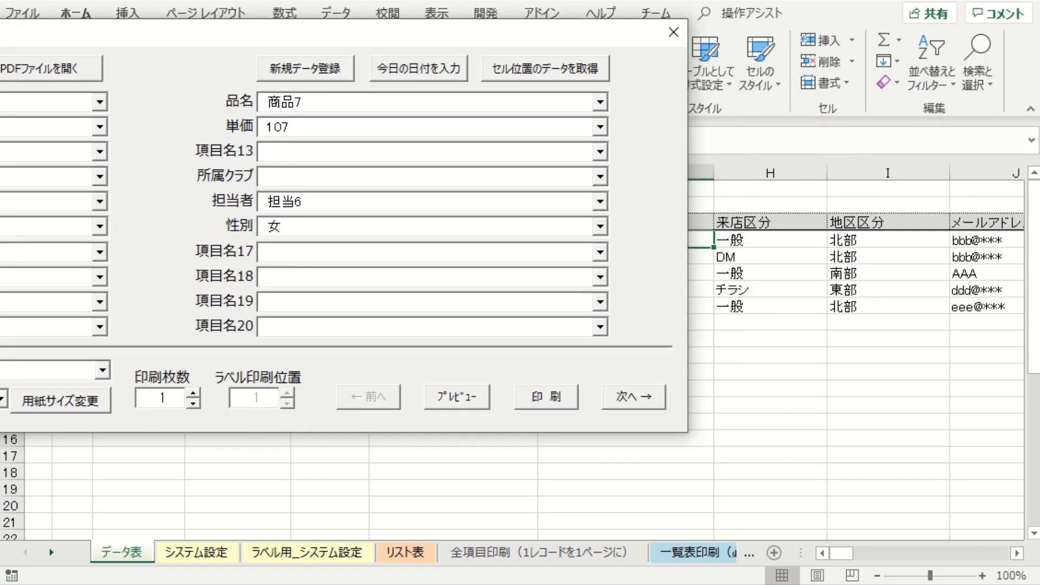
click(406, 552)
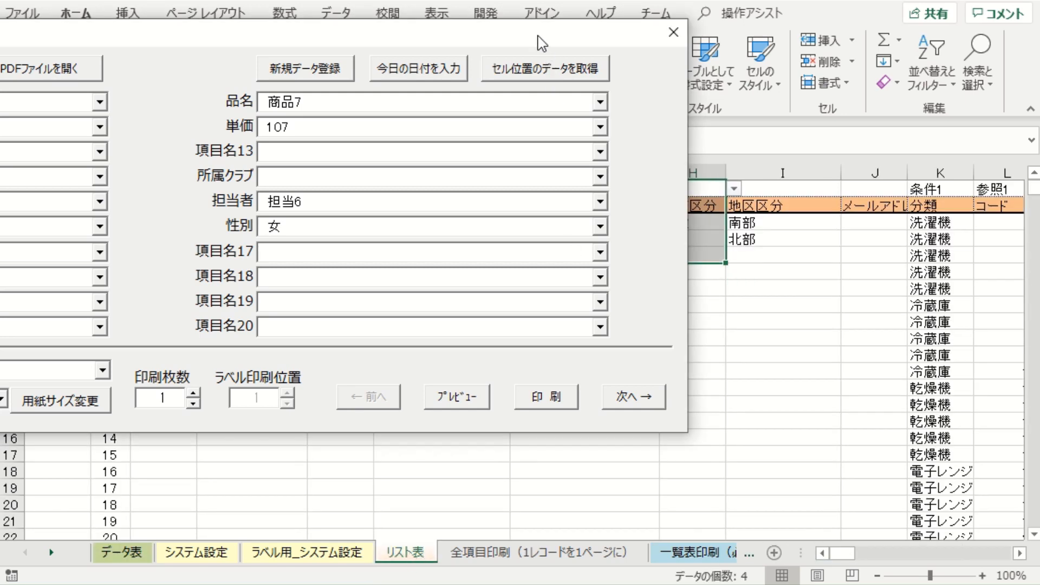
drag(539, 39, 925, 142)
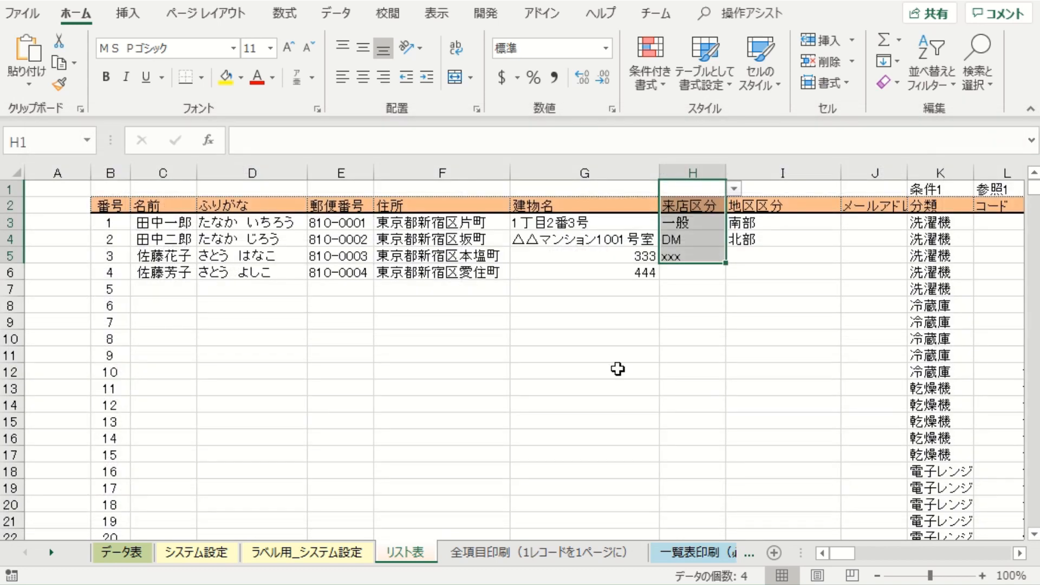
Examine the 条件 and 参照 options in row 1 above the 分類, コード, 品名 and 単価 columns.
click(1020, 553)
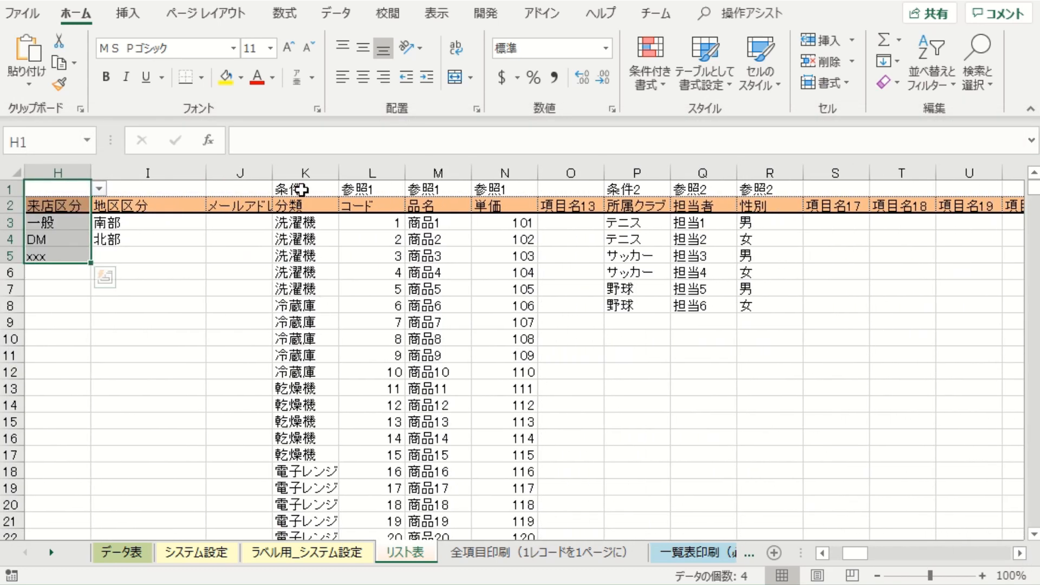
click(317, 189)
click(346, 189)
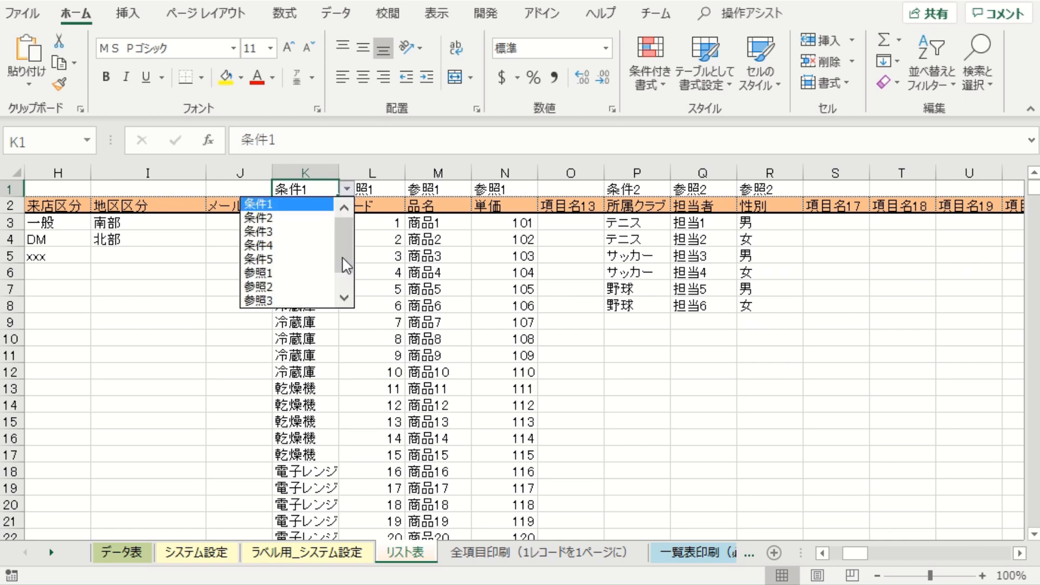
click(305, 204)
click(372, 191)
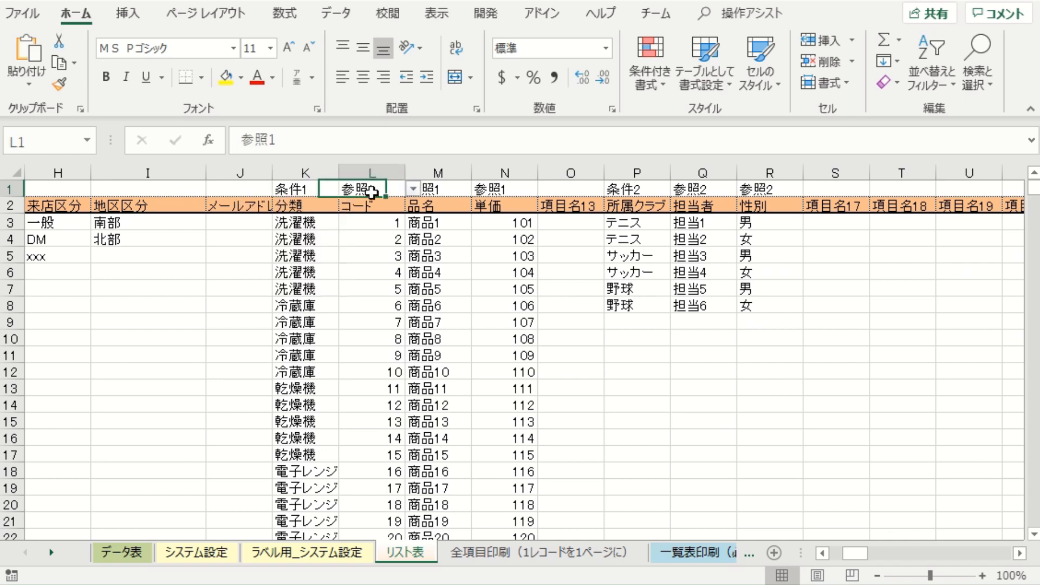
click(414, 188)
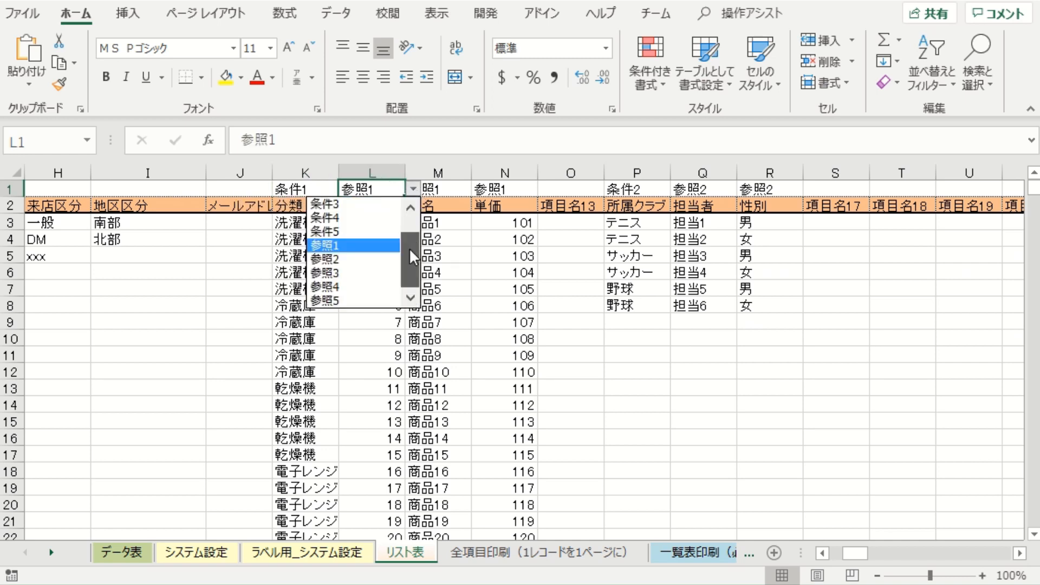
click(446, 188)
click(446, 187)
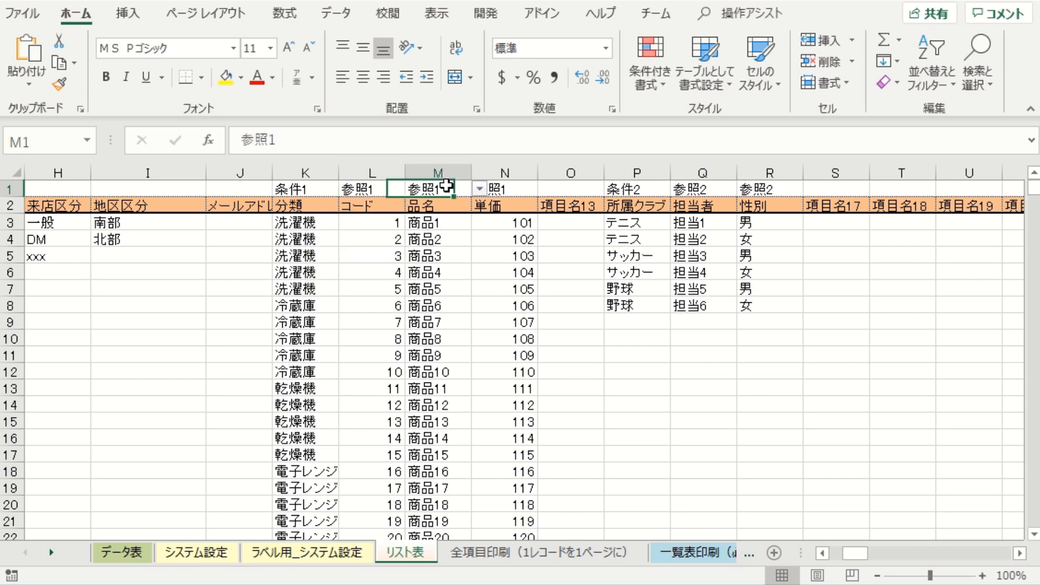
click(517, 184)
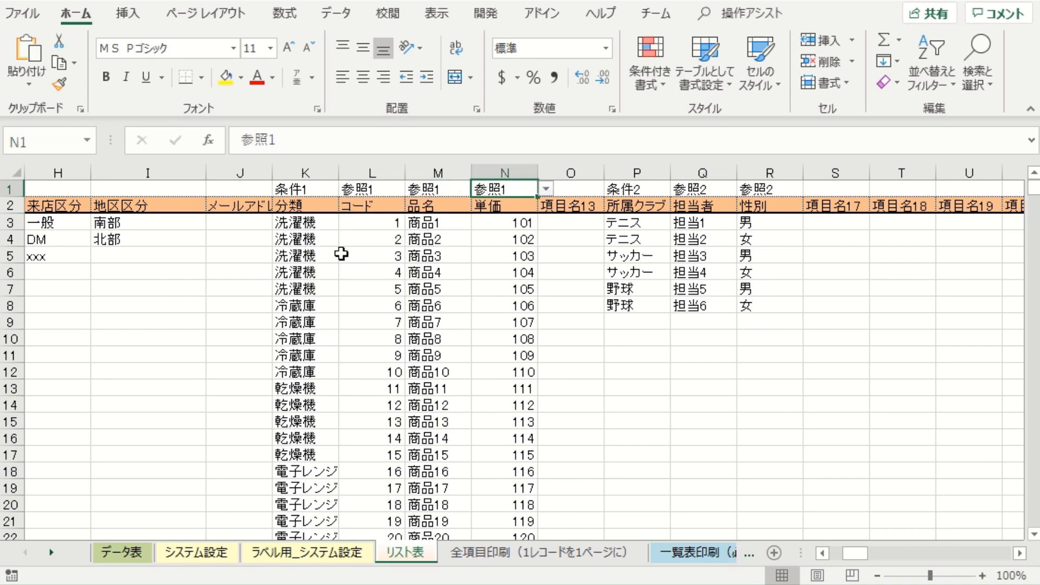
Select columns K to N, from 分類 to 単価, on the リスト表 sheet and reopen the edit form.
scroll(316, 236, down, 4)
scroll(316, 237, up, 4)
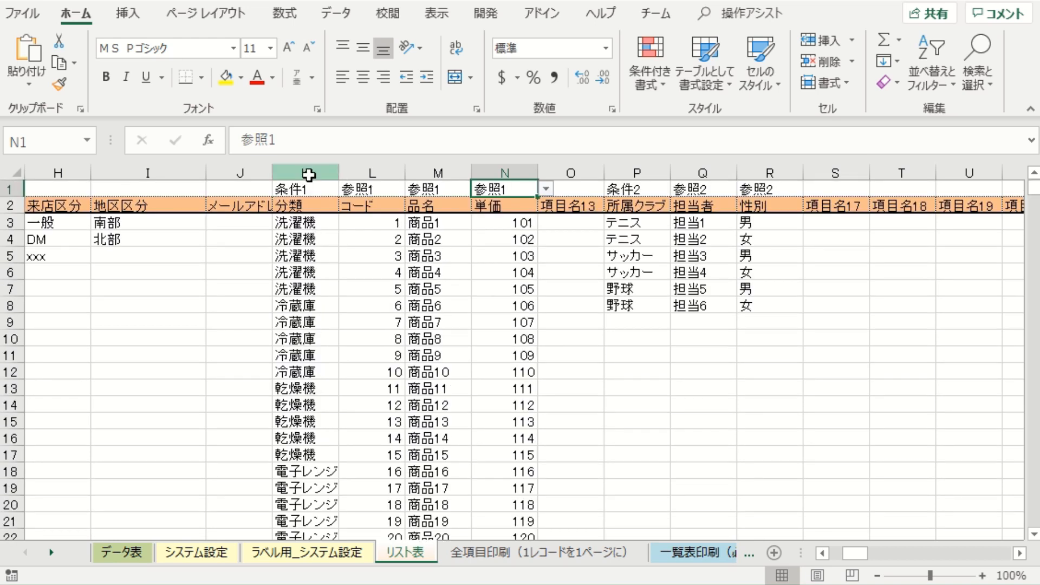
drag(304, 173, 506, 174)
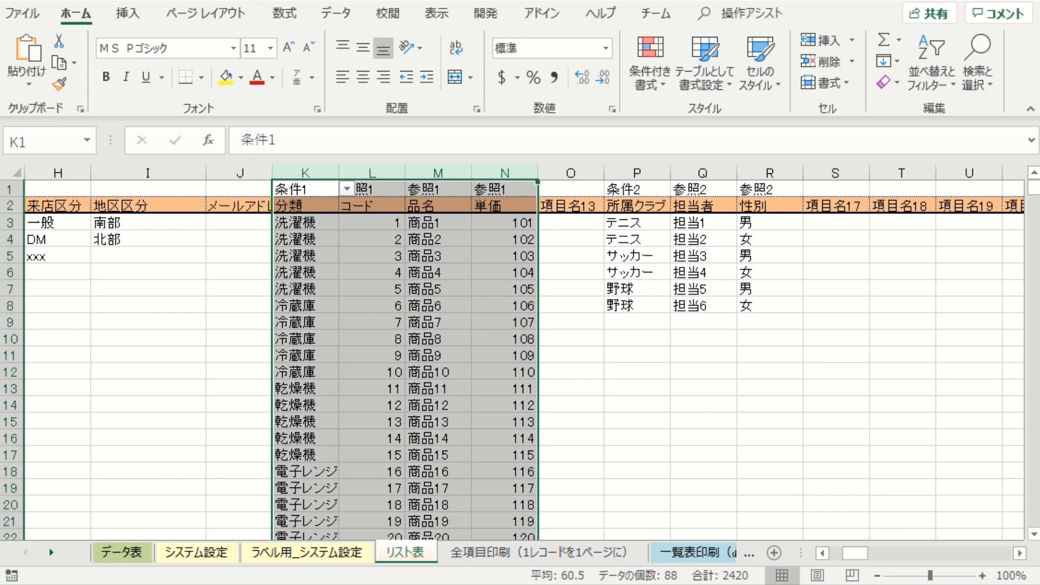
click(676, 200)
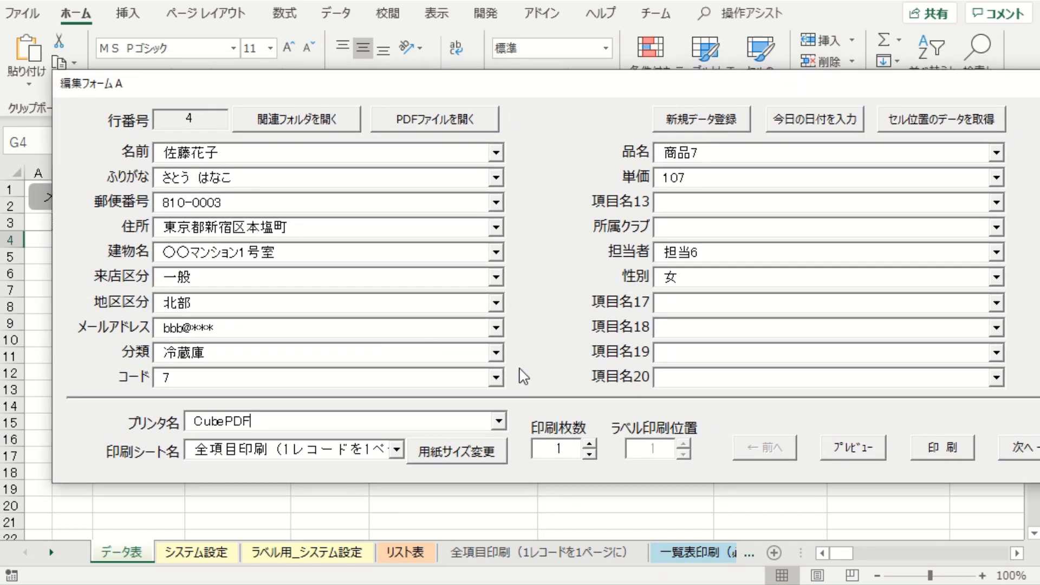
Set 分類 to 洗濯機 in the edit form and view the コード choices for it.
click(496, 352)
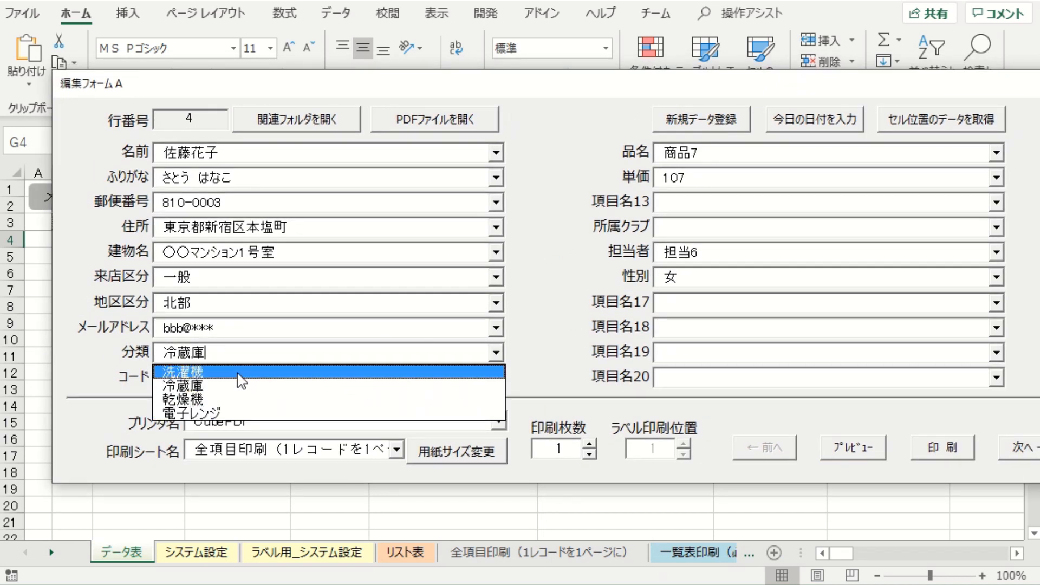
click(240, 373)
click(496, 378)
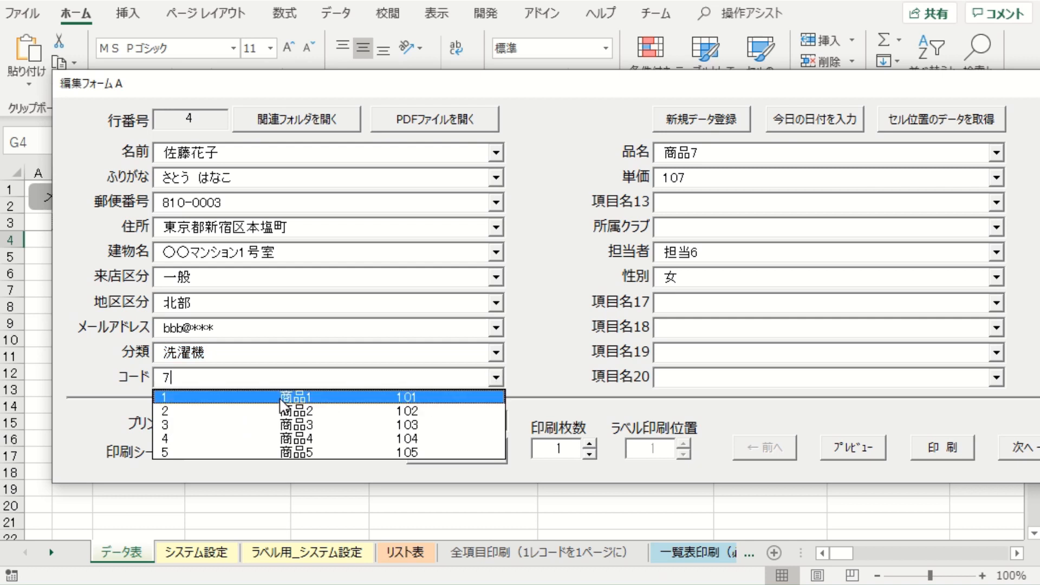
click(288, 356)
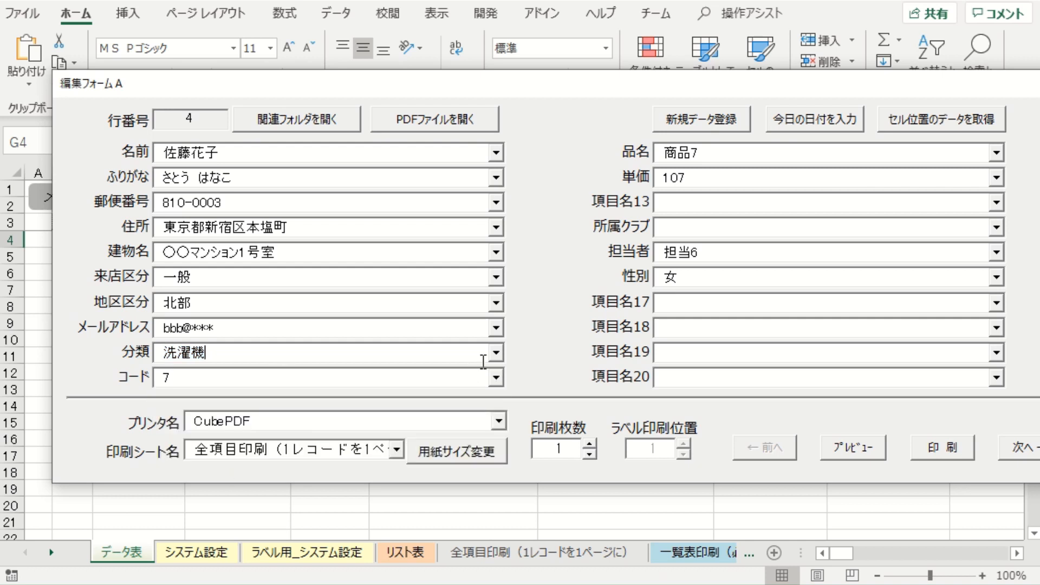
Change 分類 to 冷蔵庫 and view the matching コード choices.
click(496, 353)
click(344, 386)
click(282, 378)
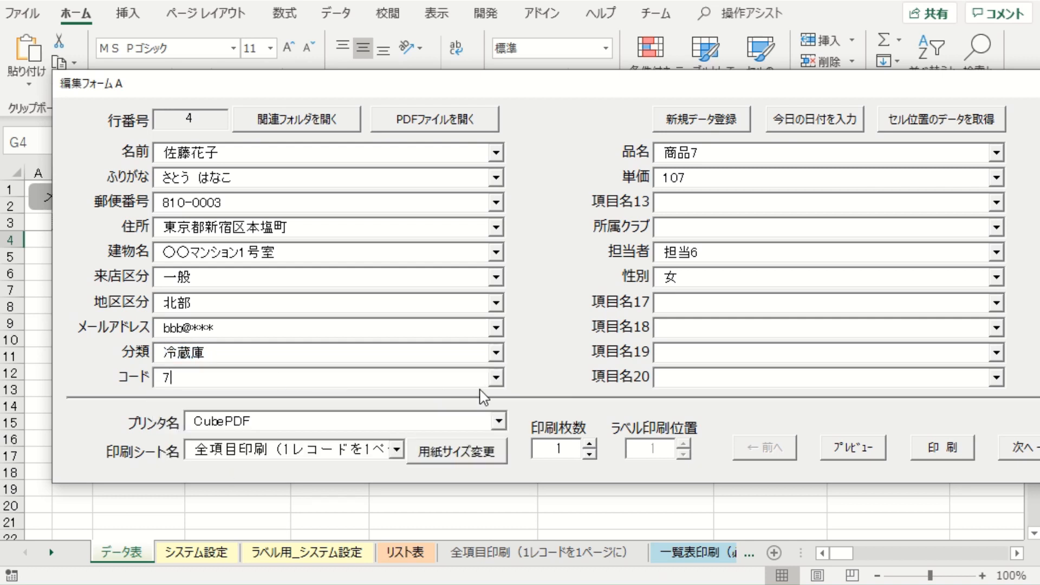
click(497, 379)
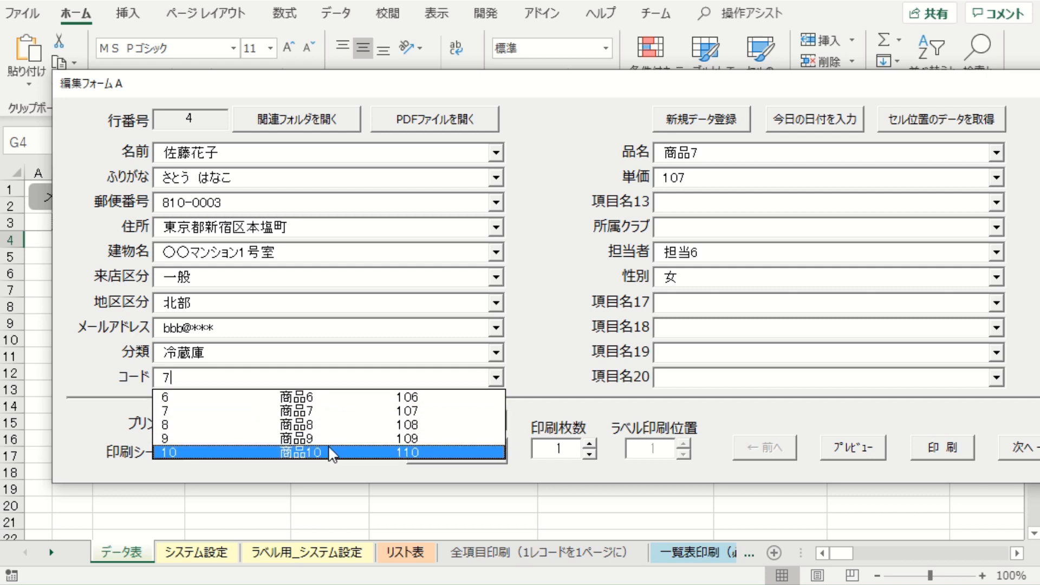
click(355, 359)
Change 分類 to 乾燥機 and view the matching コード choices.
click(496, 358)
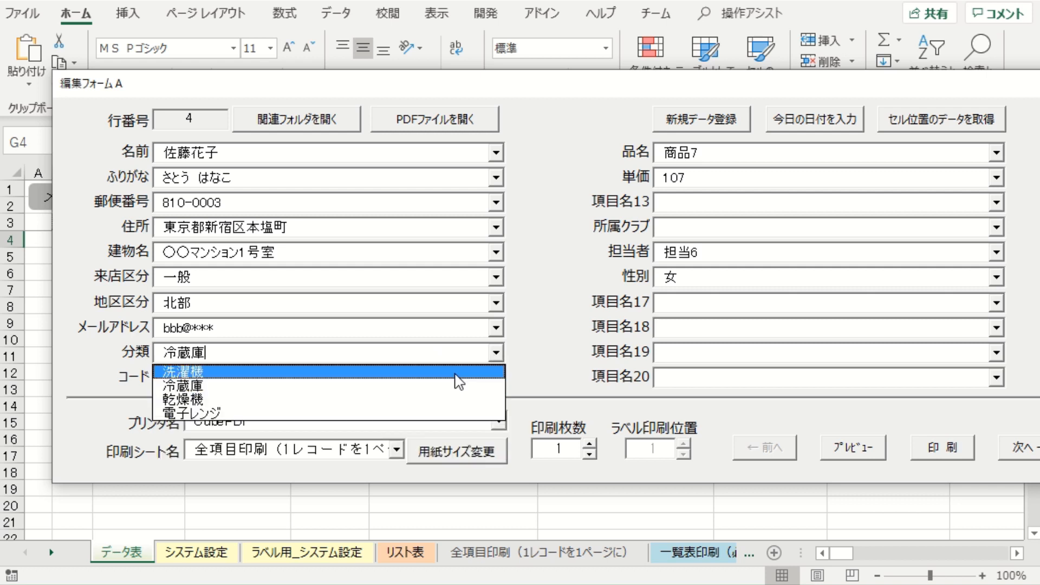
click(360, 403)
click(480, 378)
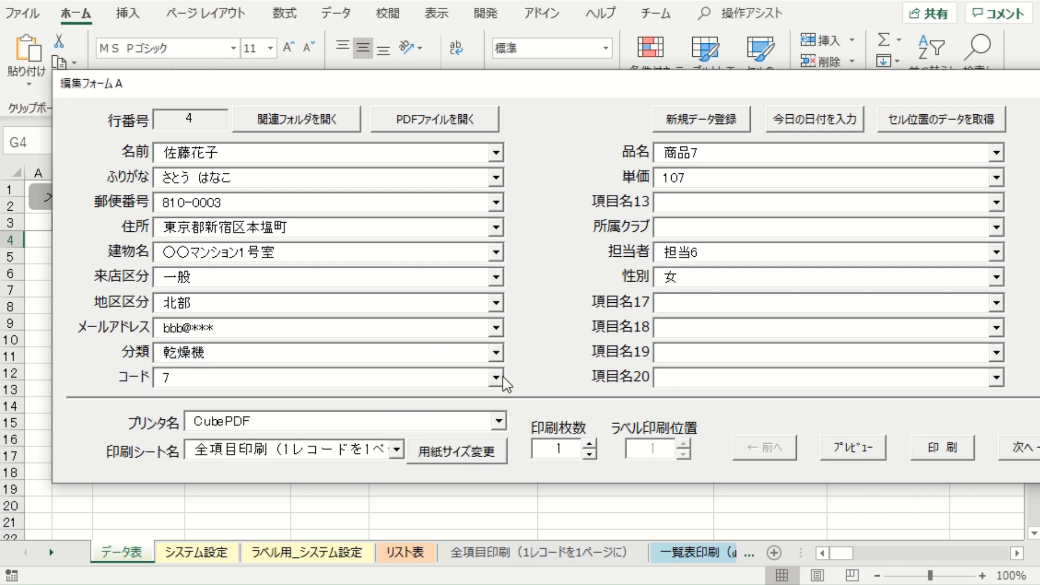
click(497, 379)
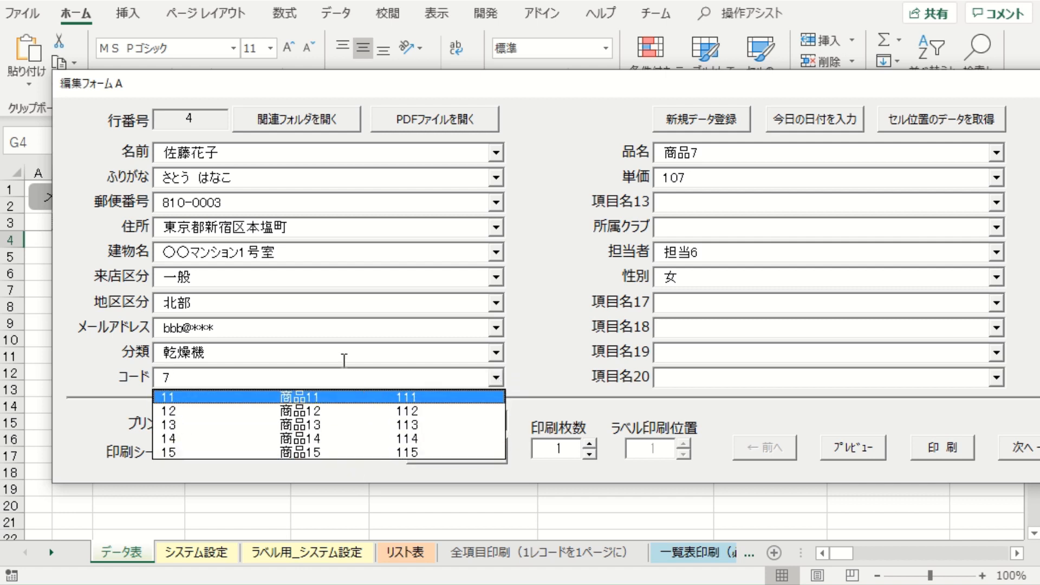
click(343, 360)
Set 分類 to 電子レンジ in the edit form and choose コード 16 from the matching choices.
click(496, 353)
click(355, 415)
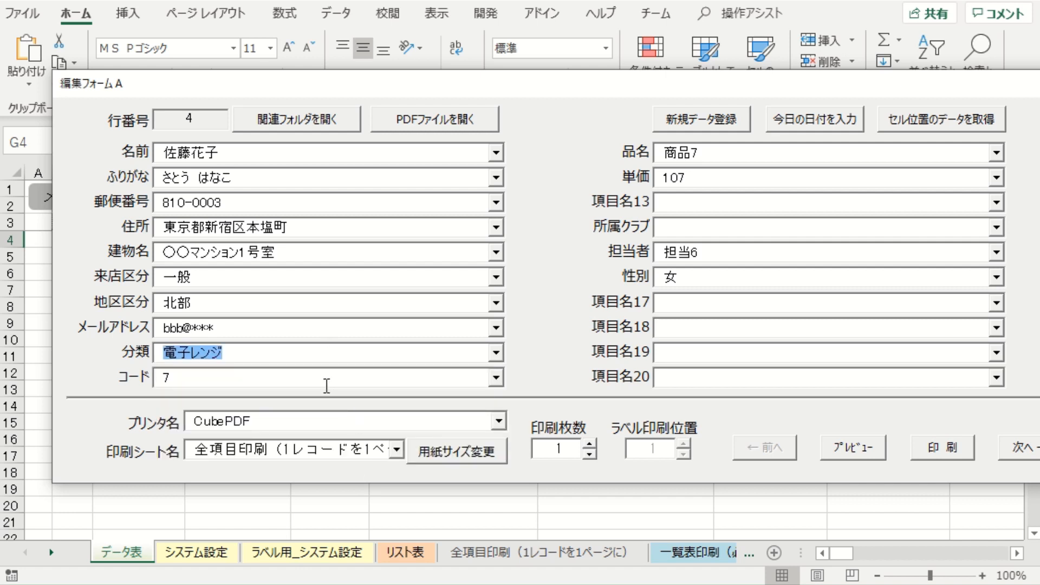
click(476, 380)
click(497, 378)
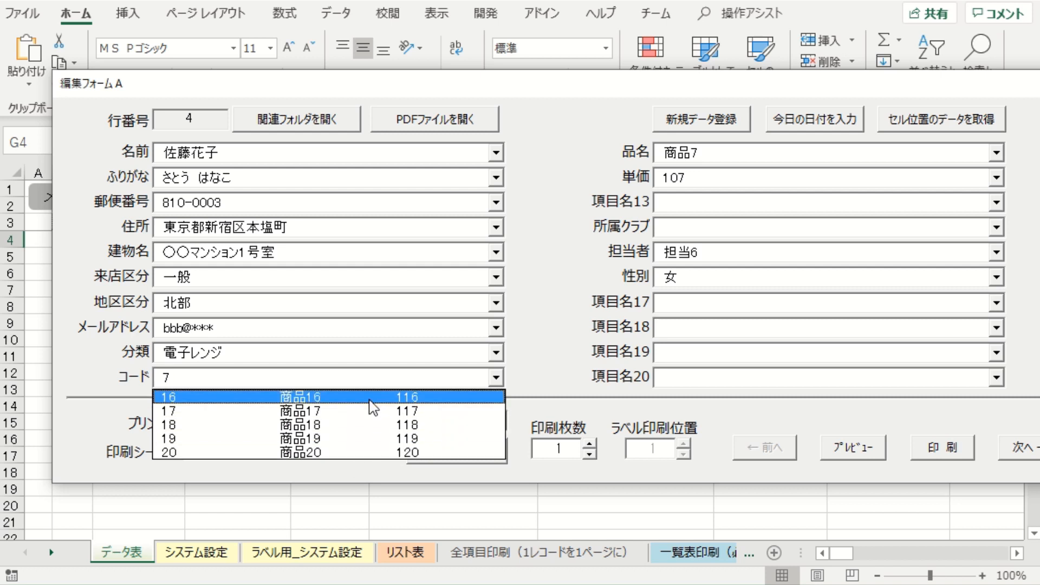
click(343, 379)
click(497, 379)
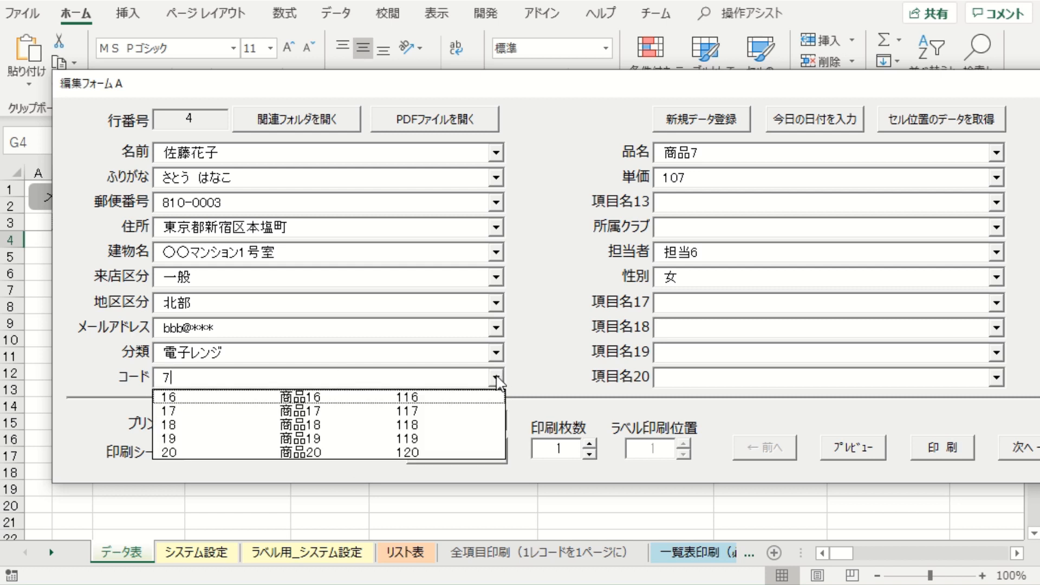
click(302, 401)
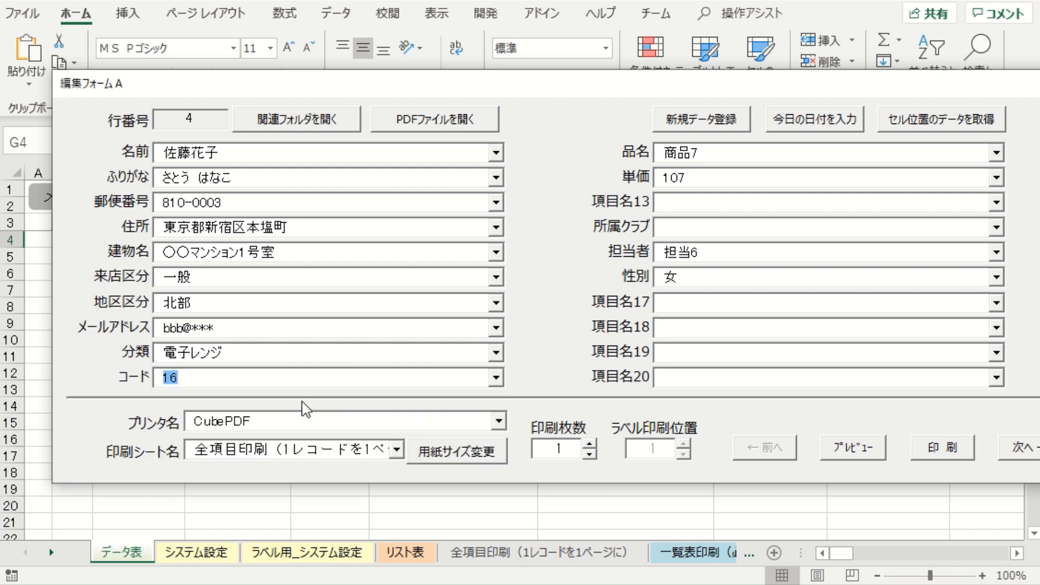
Switch the item to 商品17 through the 品名 choices, and to the 118 entry (商品18) through the 単価 choices.
click(740, 153)
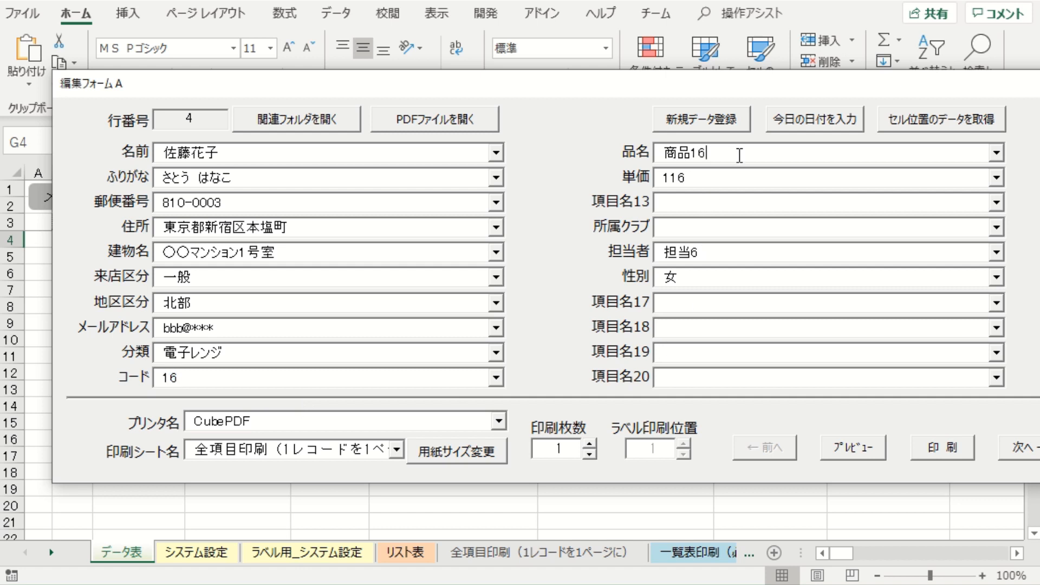
click(757, 154)
click(997, 154)
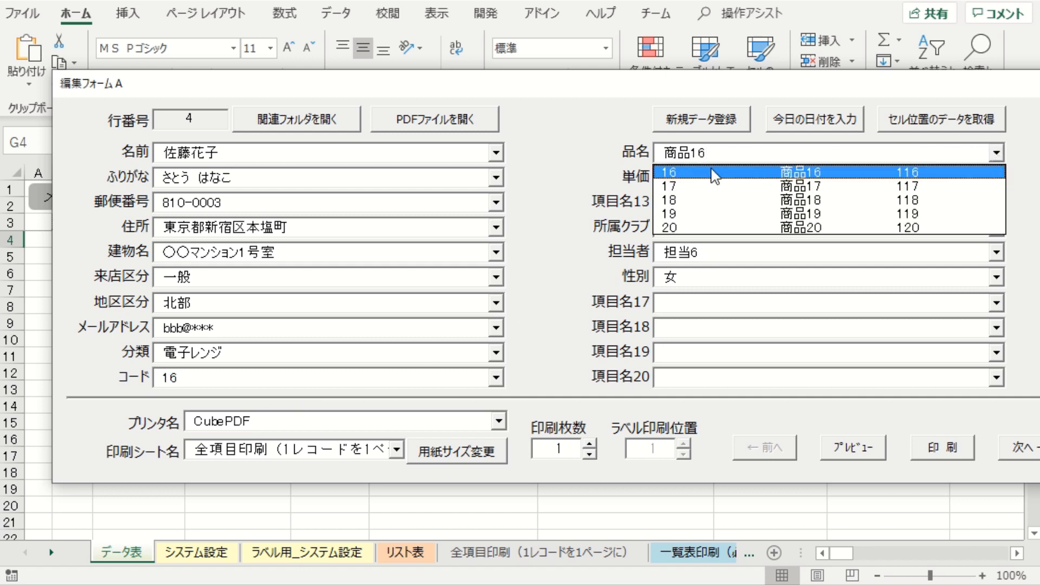
click(685, 186)
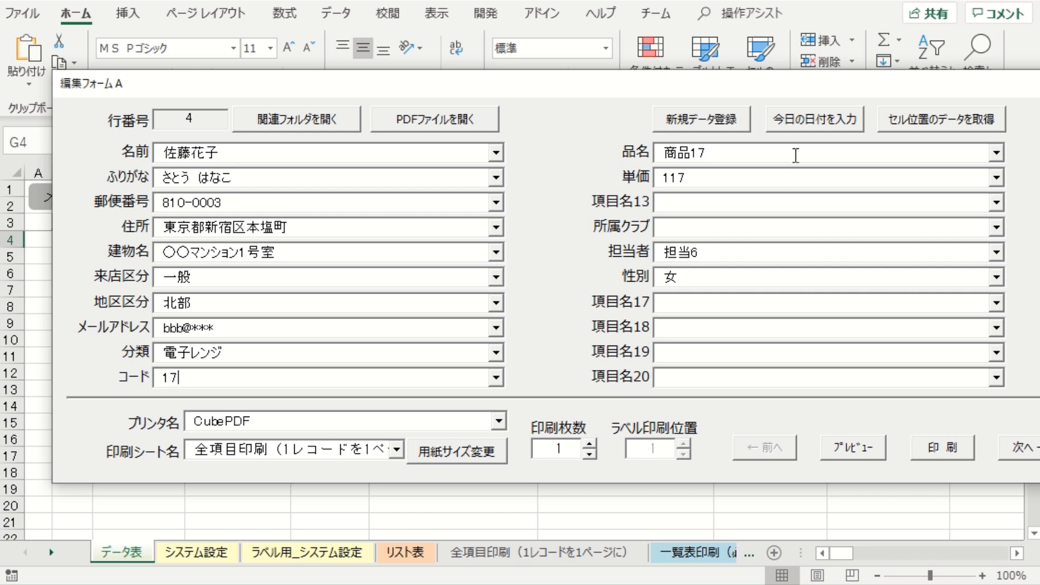
click(996, 179)
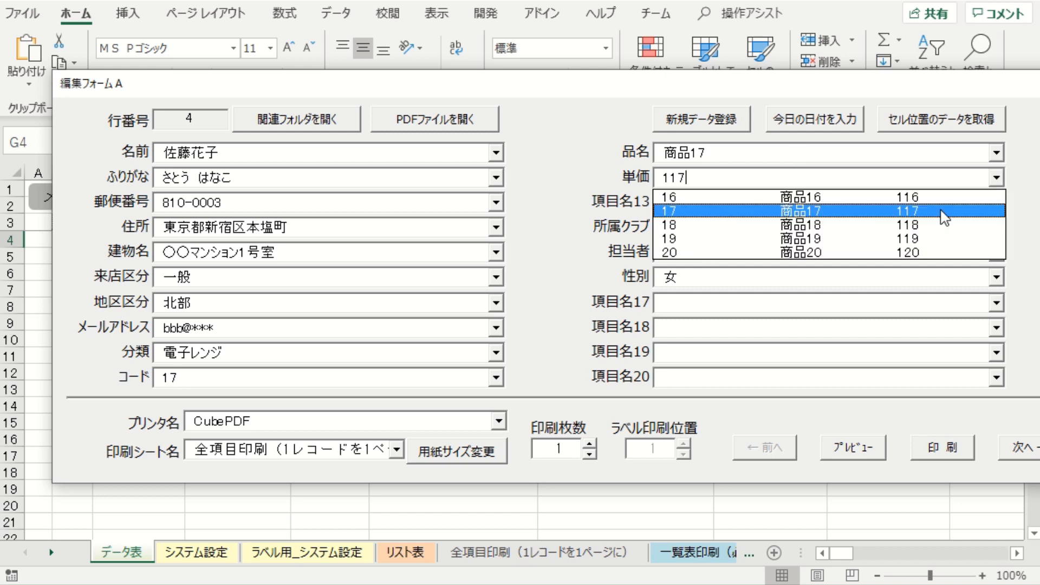
click(911, 224)
click(748, 204)
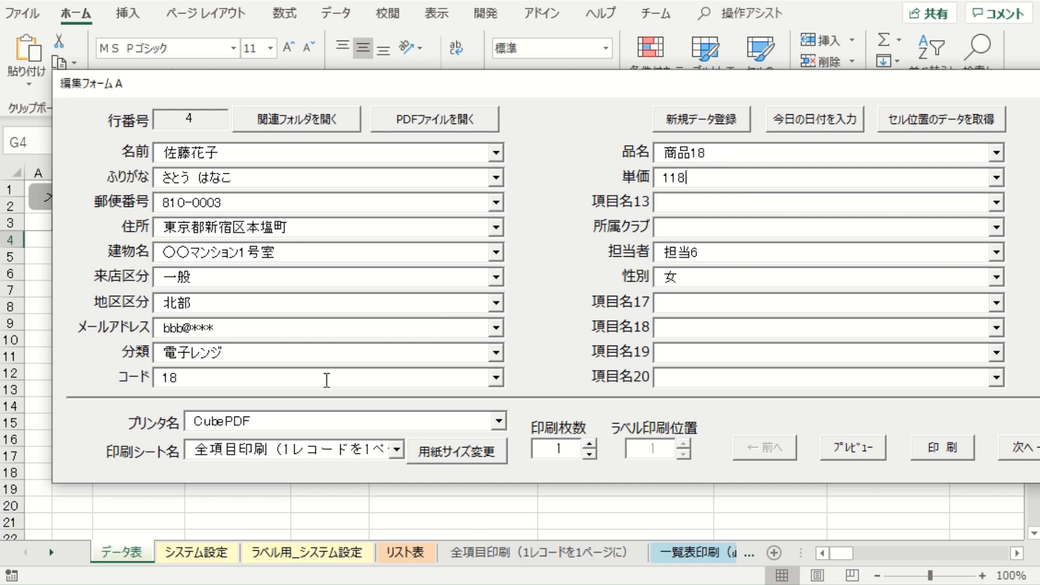
Close the edit form and examine columns P to R, from 所属クラブ to 性別, on the リスト表 sheet.
drag(970, 80, 892, 72)
click(889, 70)
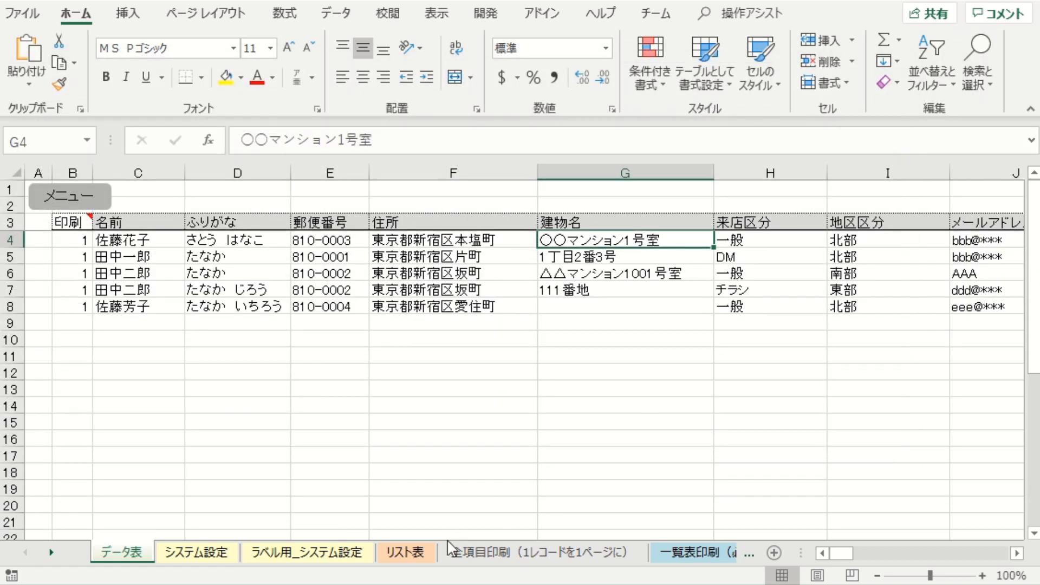
click(424, 552)
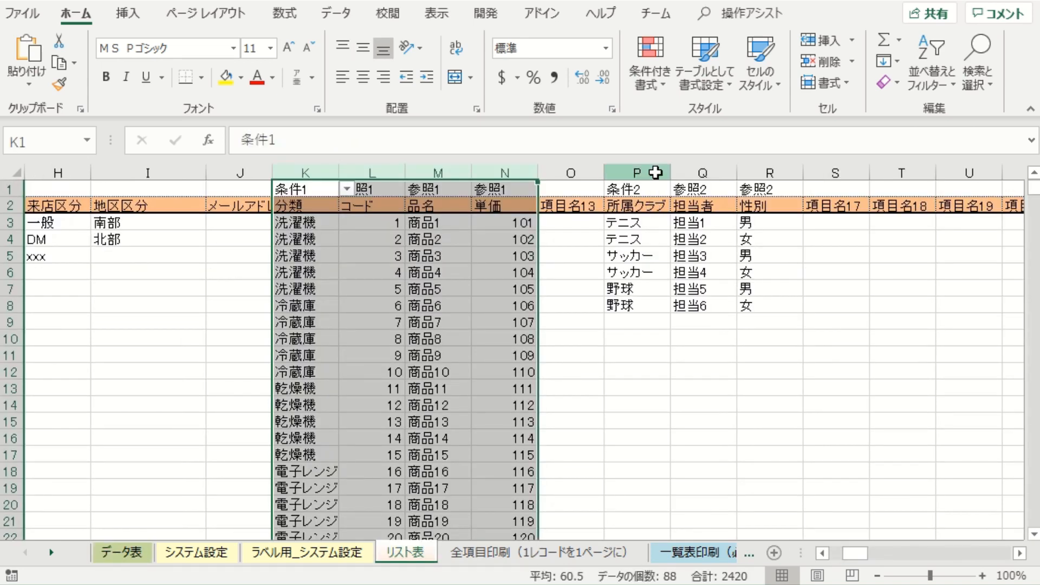
drag(658, 173, 769, 198)
click(713, 355)
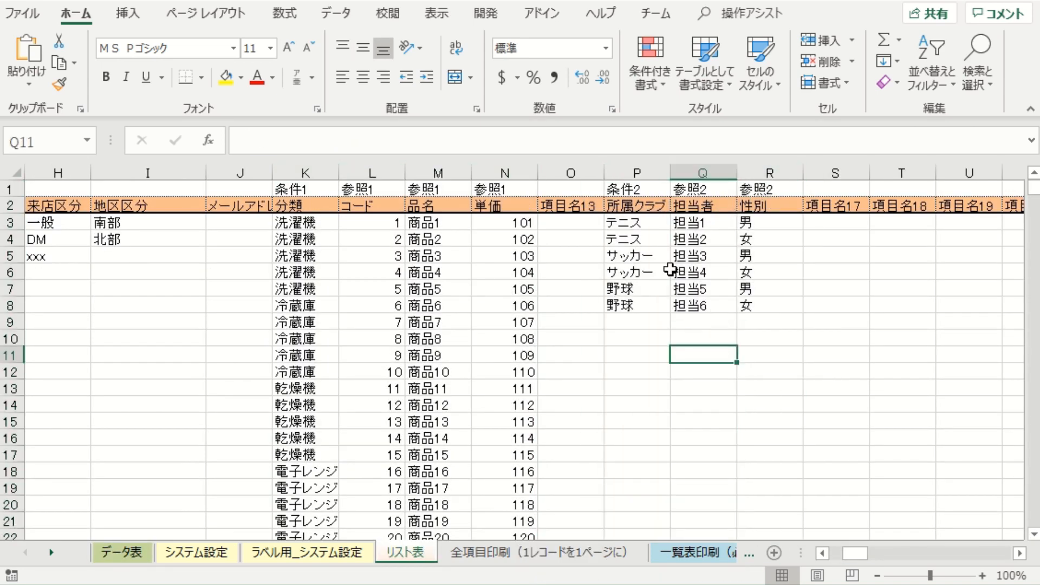
Assign 条件2 to the 所属クラブ column and 参照2 to the 担当者 and 性別 columns in row 1 of the リスト表 sheet.
click(666, 191)
click(679, 190)
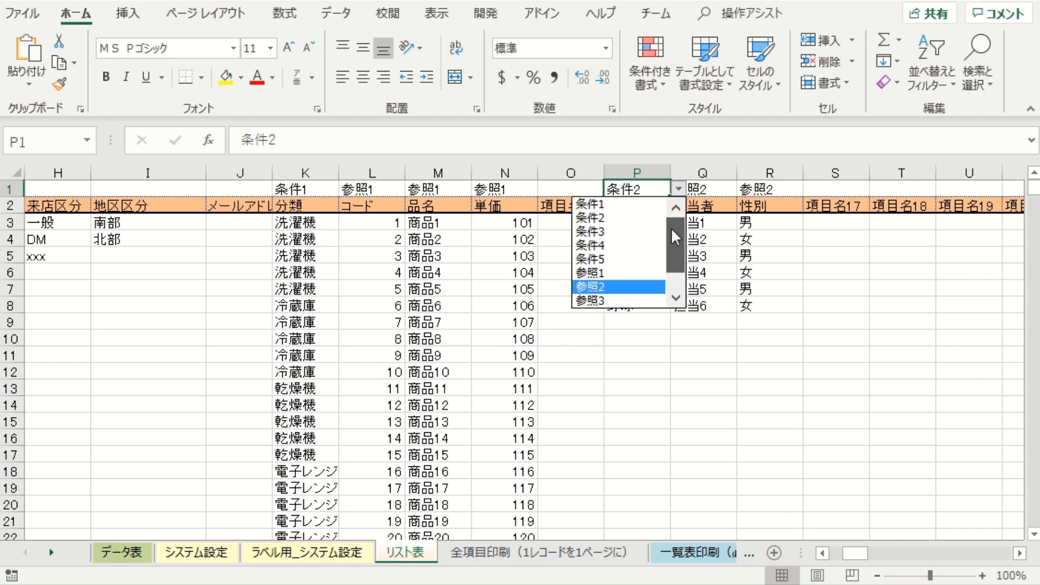
click(632, 219)
click(722, 191)
click(745, 189)
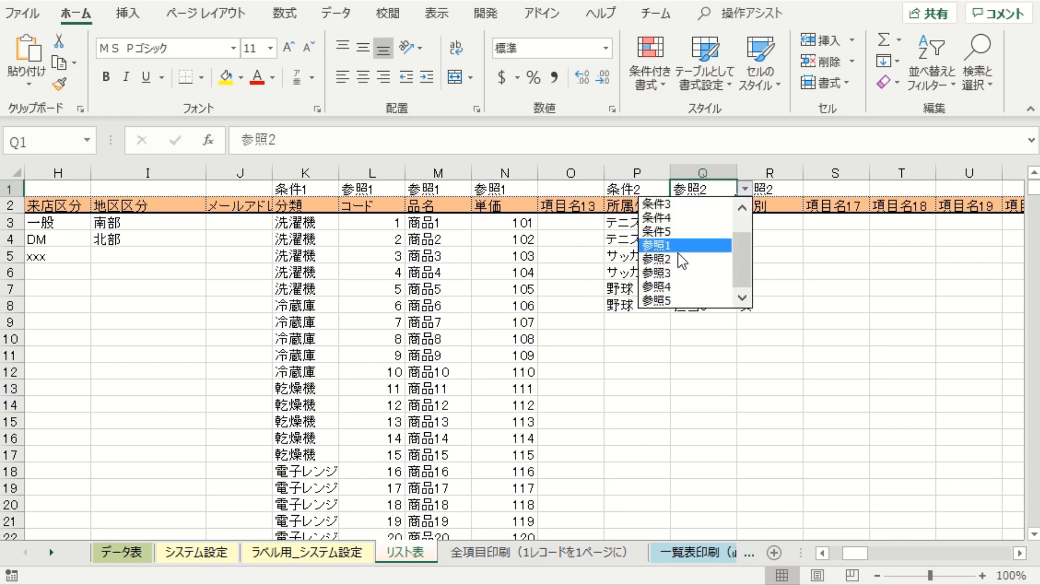
click(685, 259)
click(766, 190)
click(812, 189)
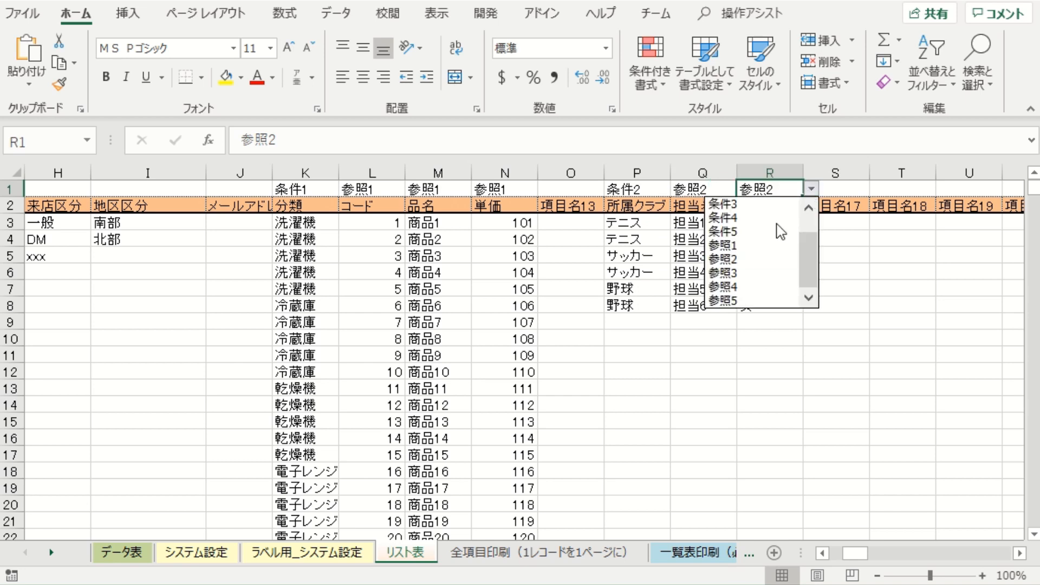
click(775, 259)
click(771, 272)
drag(646, 172, 766, 177)
click(493, 340)
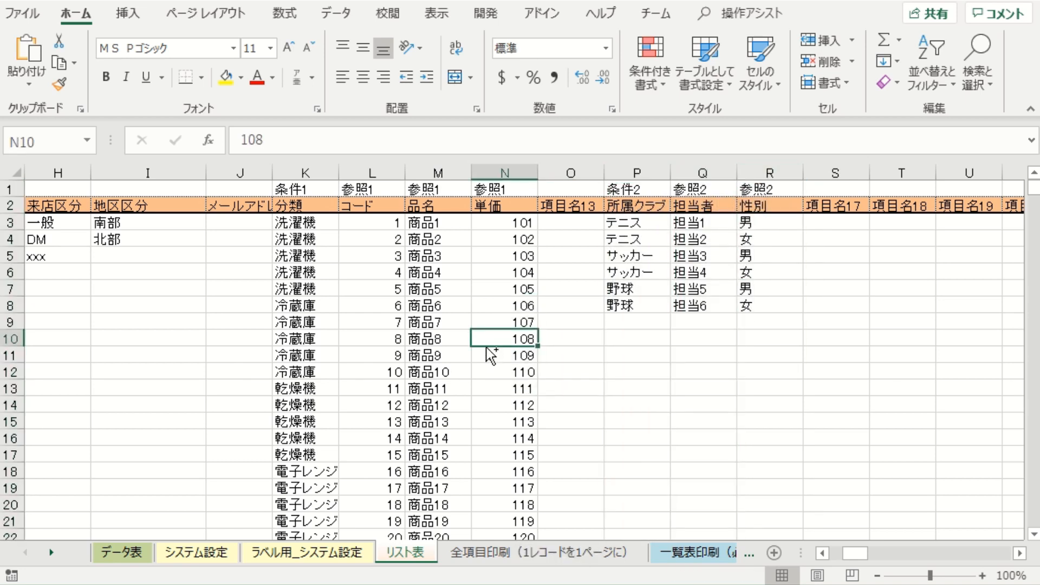
Reopen the edit form and view the 担当者 choices while 所属クラブ is empty.
drag(336, 584, 457, 39)
click(443, 210)
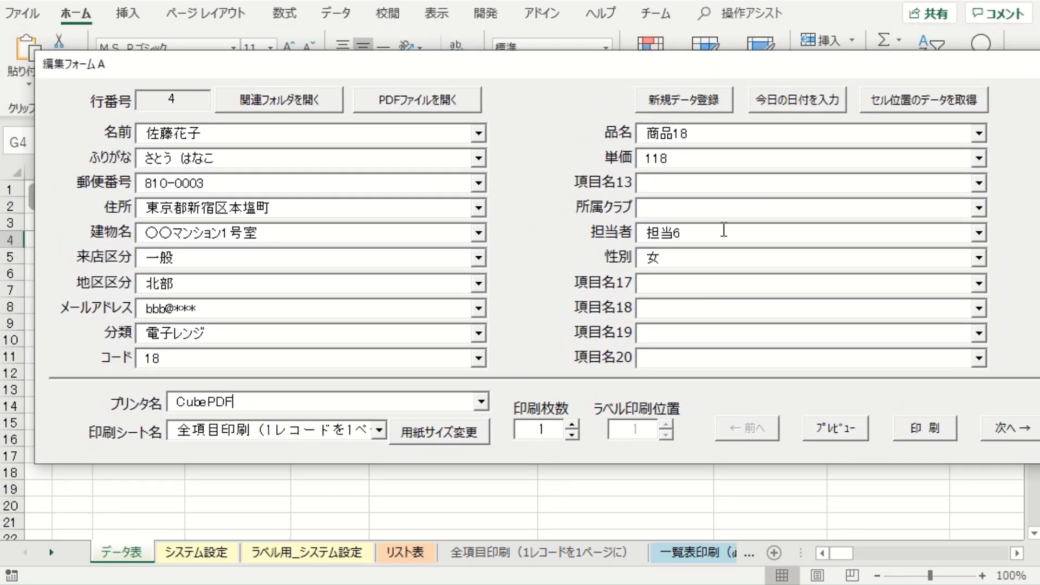
click(978, 233)
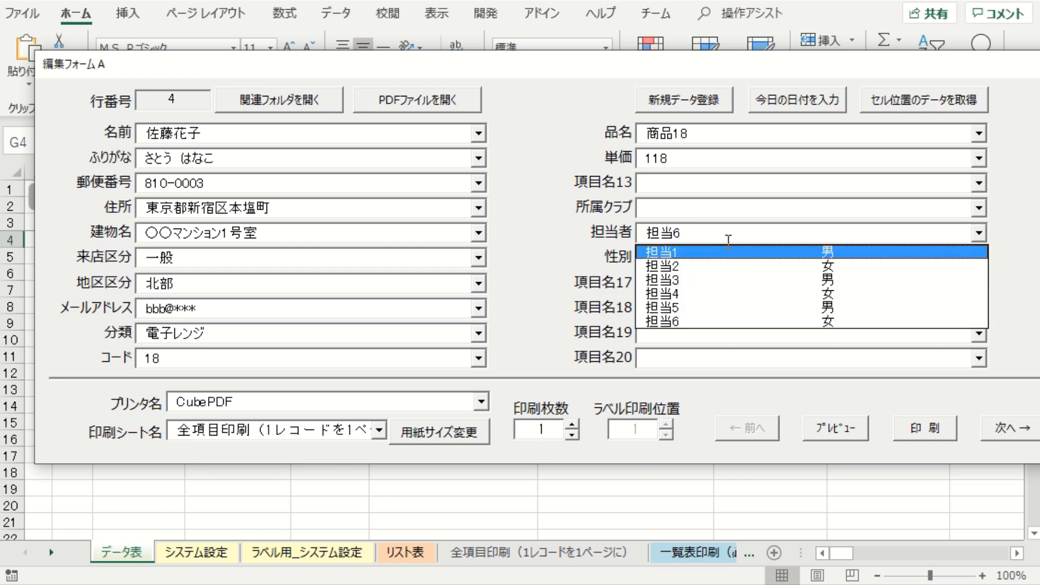
click(731, 207)
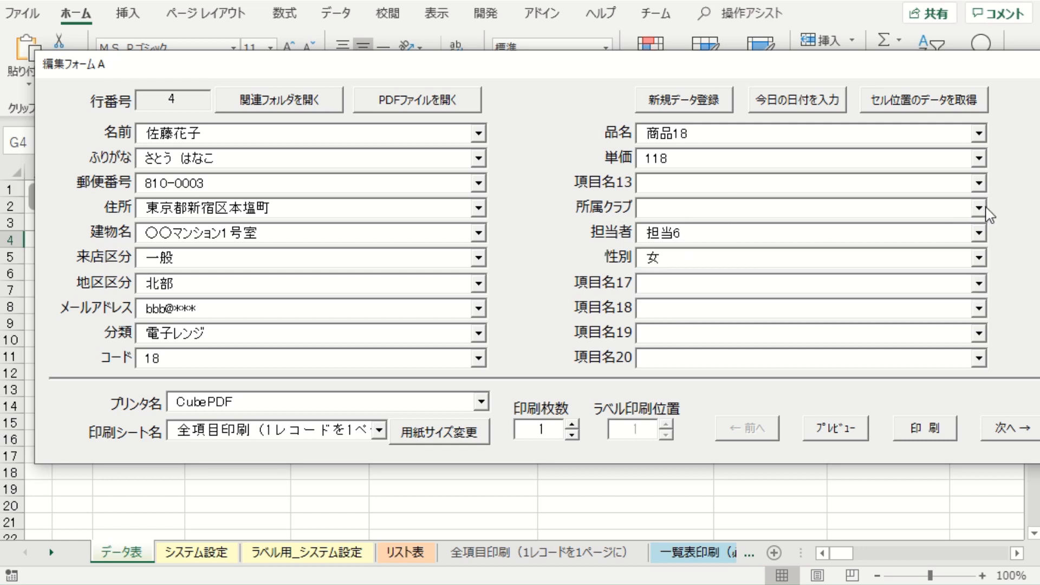
Set 所属クラブ to テニス and choose 担当1 from the matching 担当者 choices.
click(980, 208)
click(736, 227)
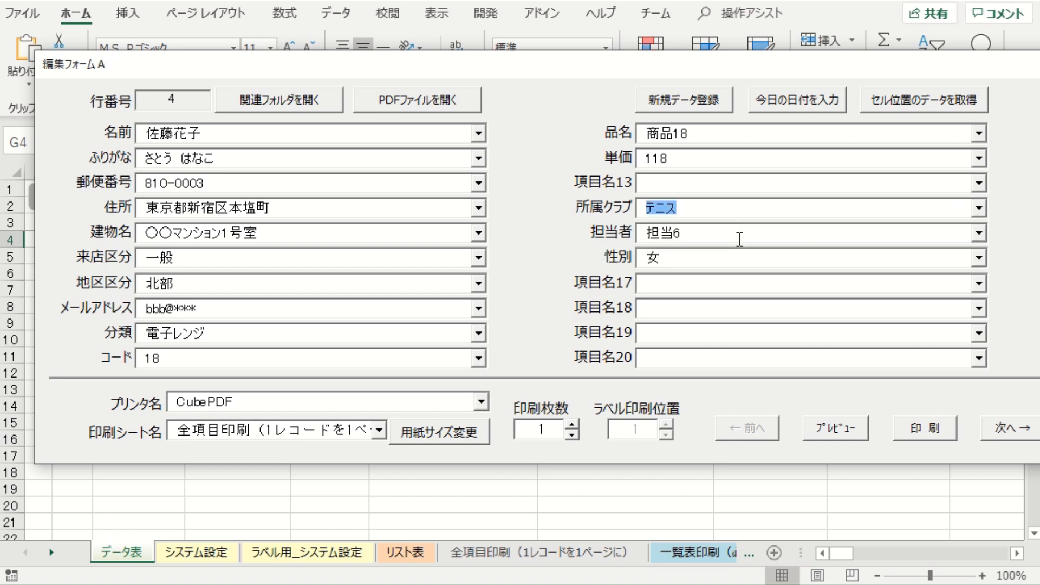
click(979, 234)
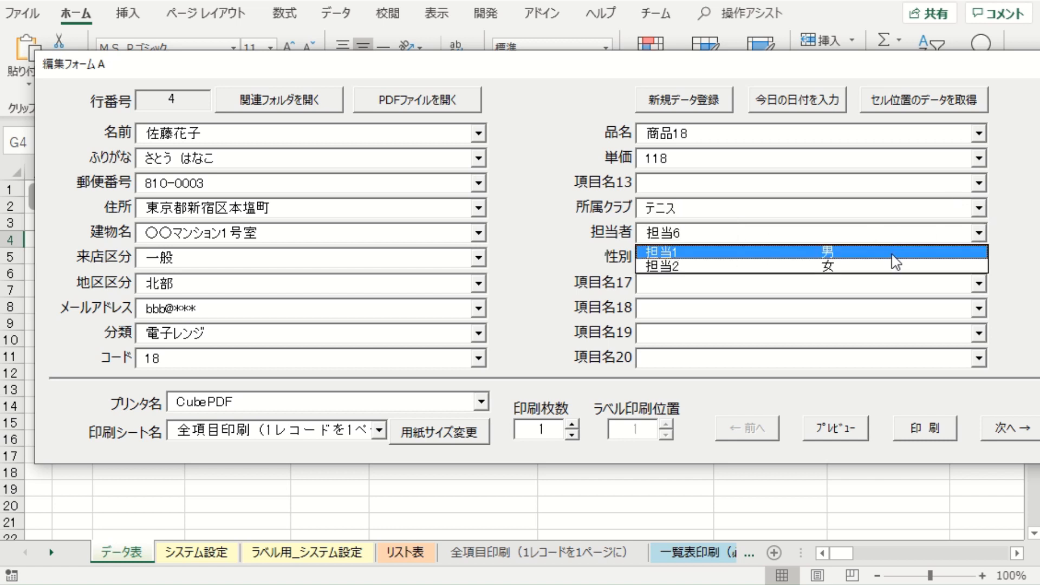
click(859, 252)
click(952, 265)
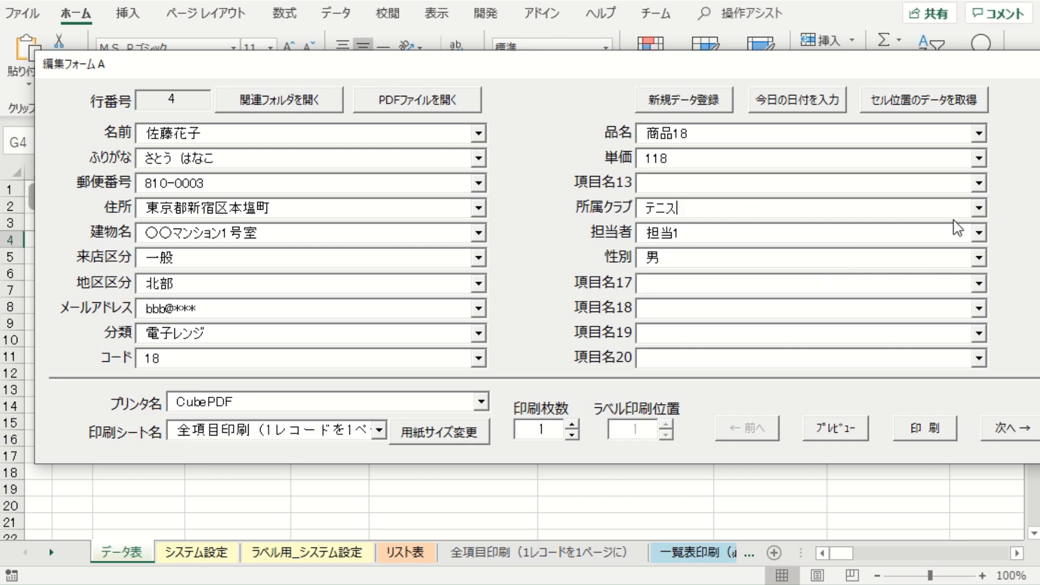
Change 所属クラブ to サッカー and view the matching 担当者 choices.
click(978, 212)
click(906, 240)
click(830, 305)
click(978, 233)
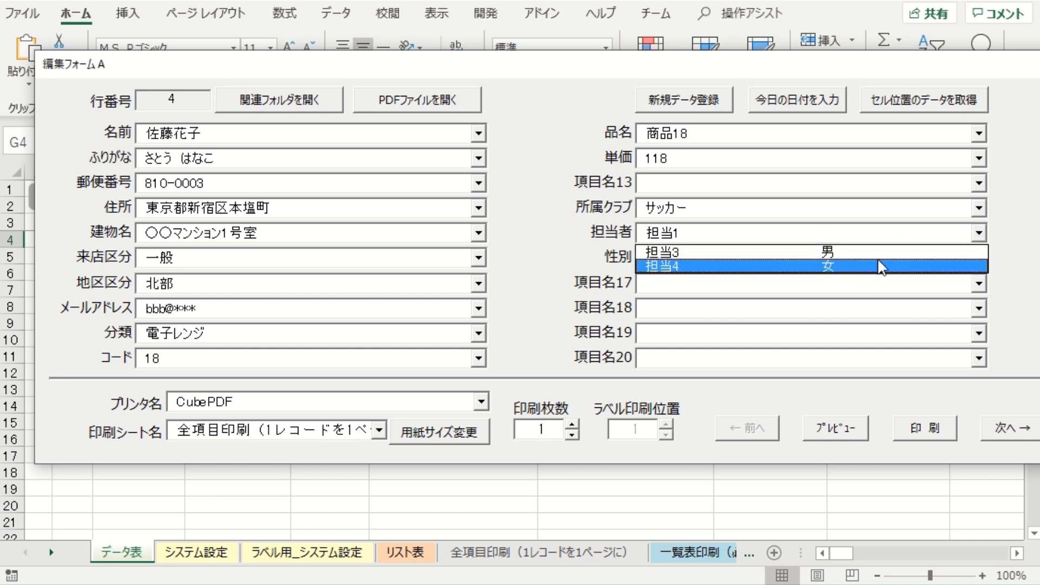
click(904, 216)
Change 所属クラブ to 野球, choose 担当6 as the 担当者 and check the 性別 choices.
click(980, 208)
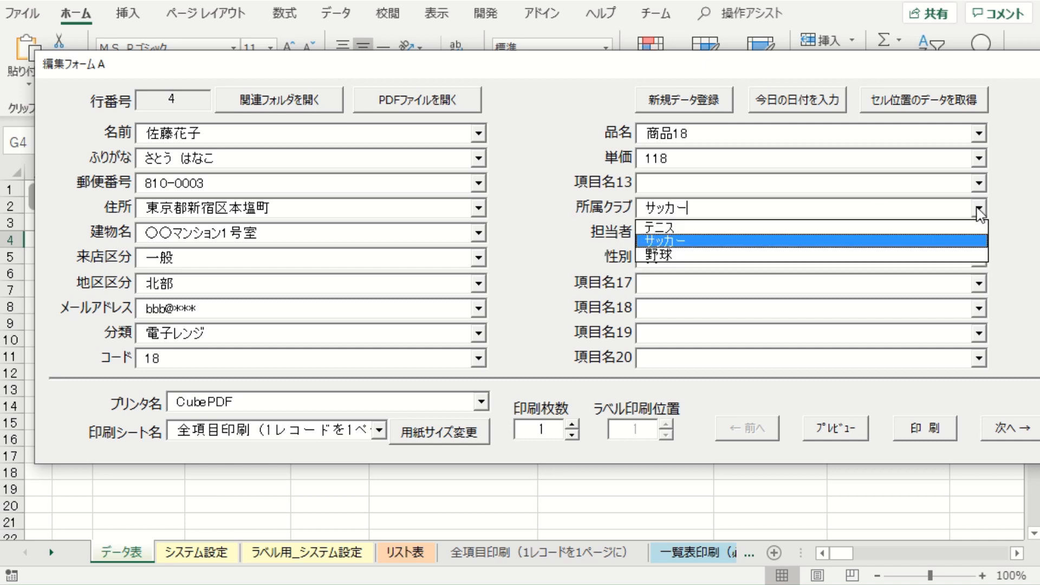
click(907, 256)
click(874, 239)
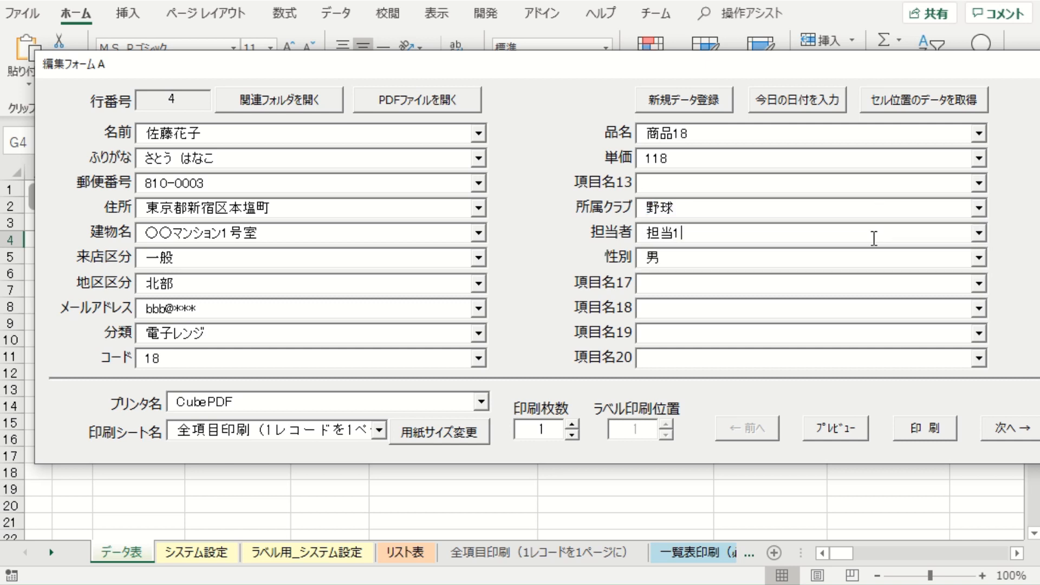
click(979, 233)
click(905, 261)
click(821, 259)
click(980, 256)
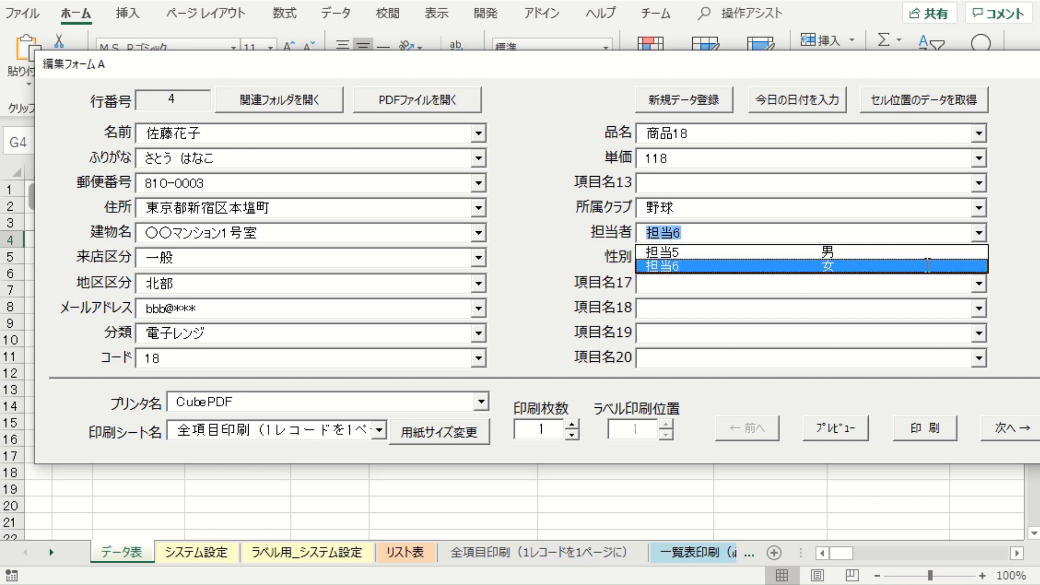
click(894, 275)
click(871, 329)
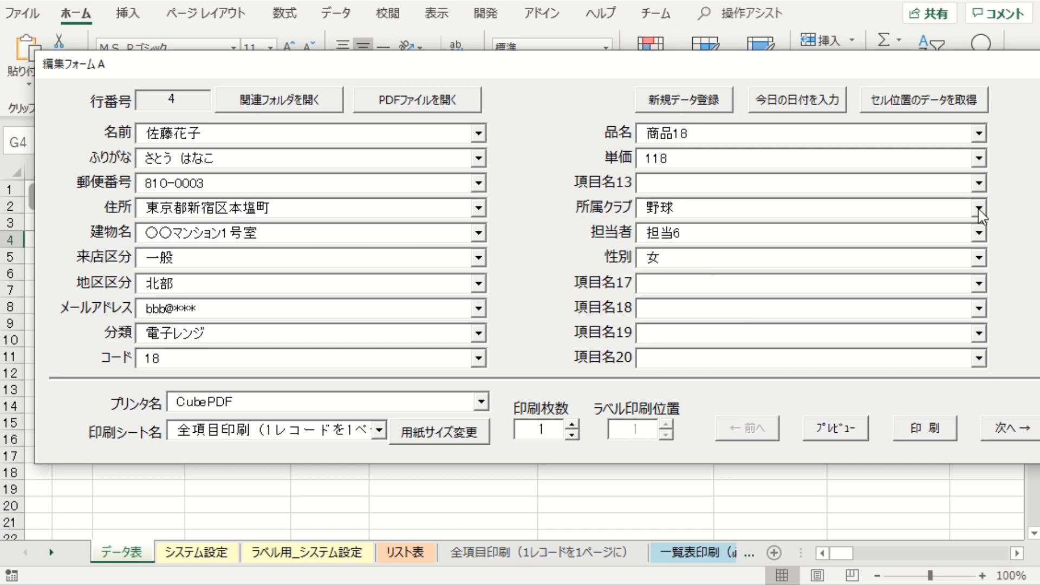
Close the edit form and open the main menu over the データ表 sheet, moving it up.
drag(973, 66, 838, 65)
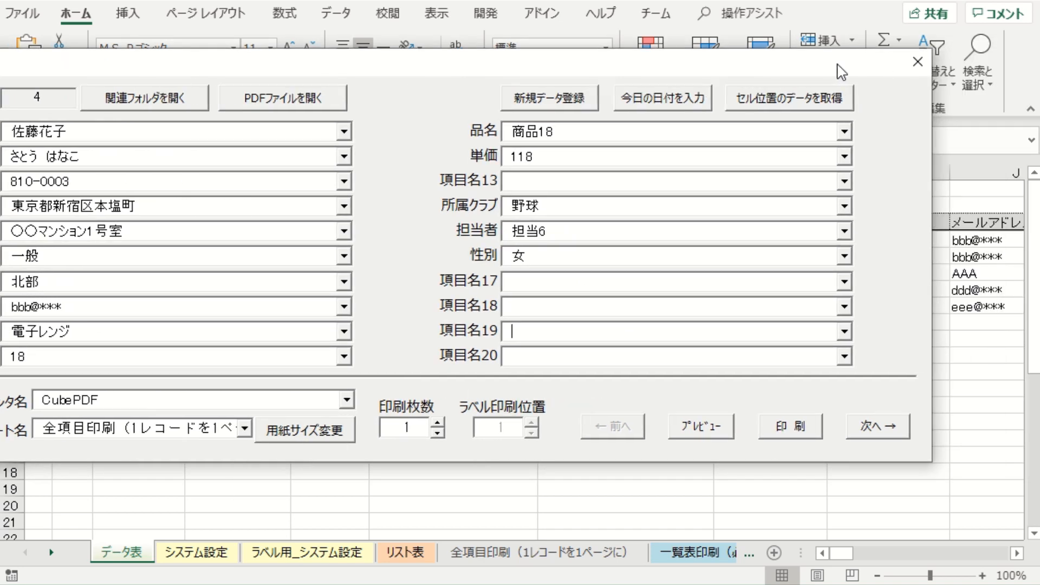
click(918, 62)
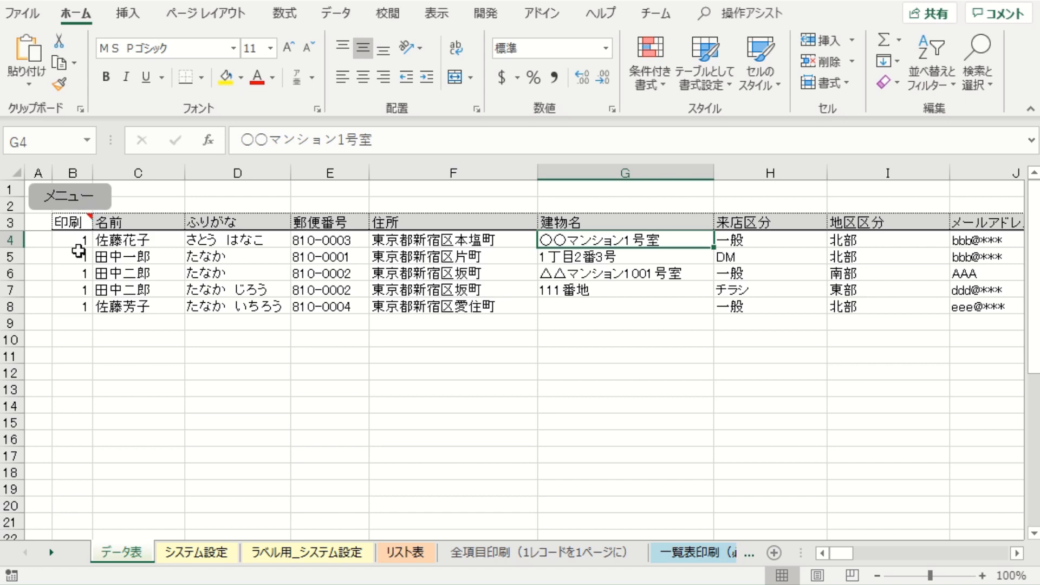
drag(448, 235, 404, 22)
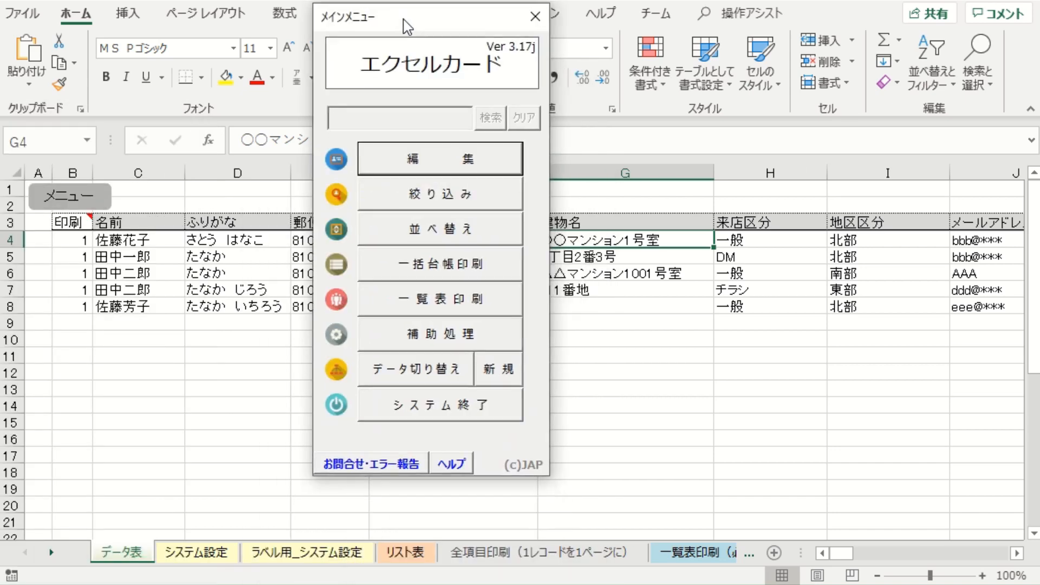